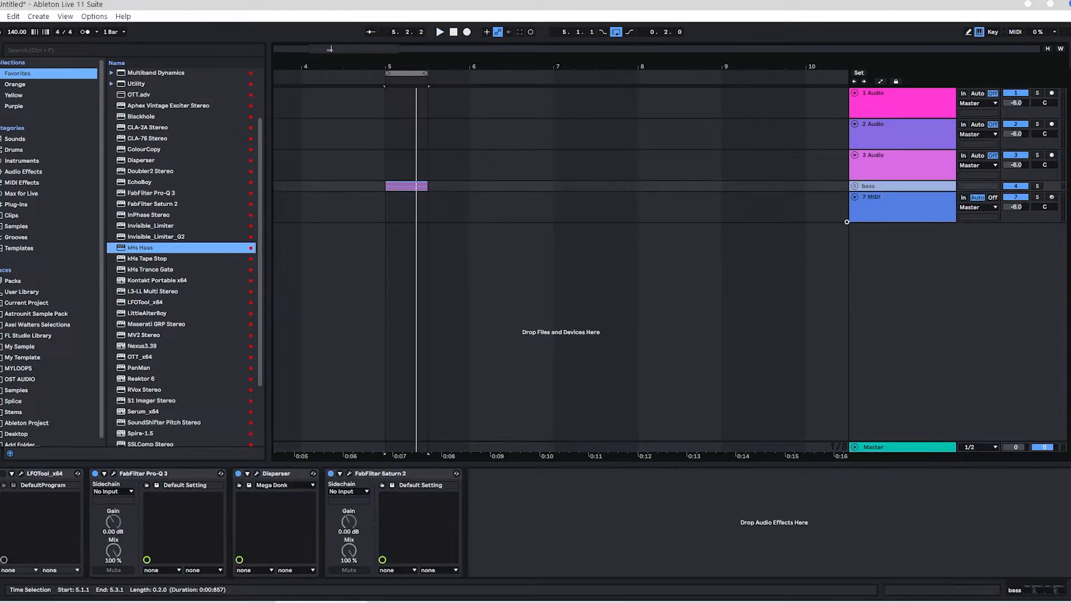
# Step: Load Serum on the 7 MIDI track and set oscillator A to the analog Basic Mini wavetable
pyautogui.click(890, 213)
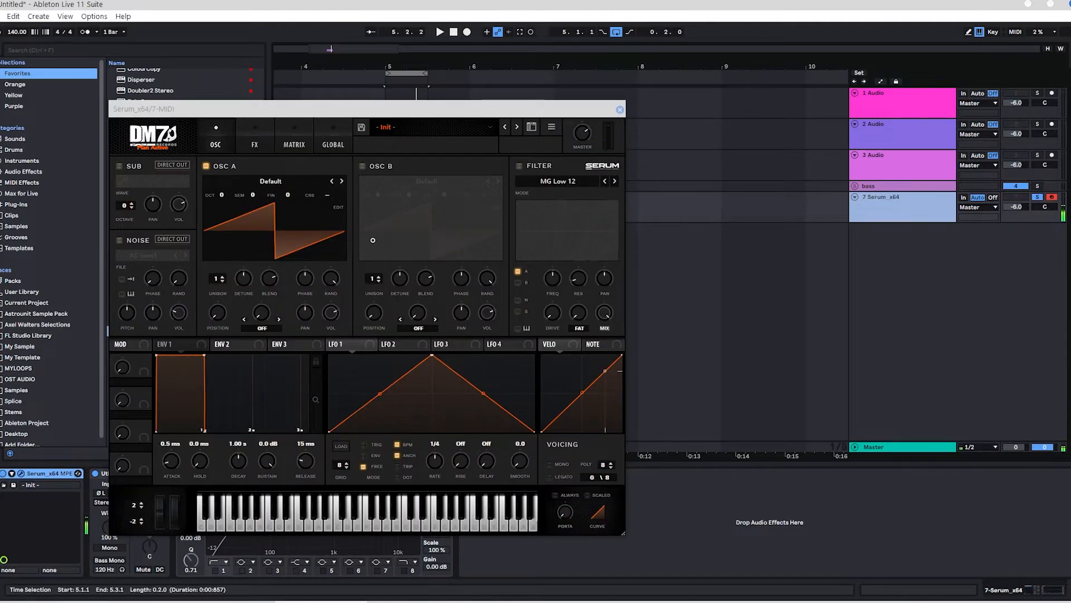
pyautogui.click(285, 181)
pyautogui.moveTo(331, 196)
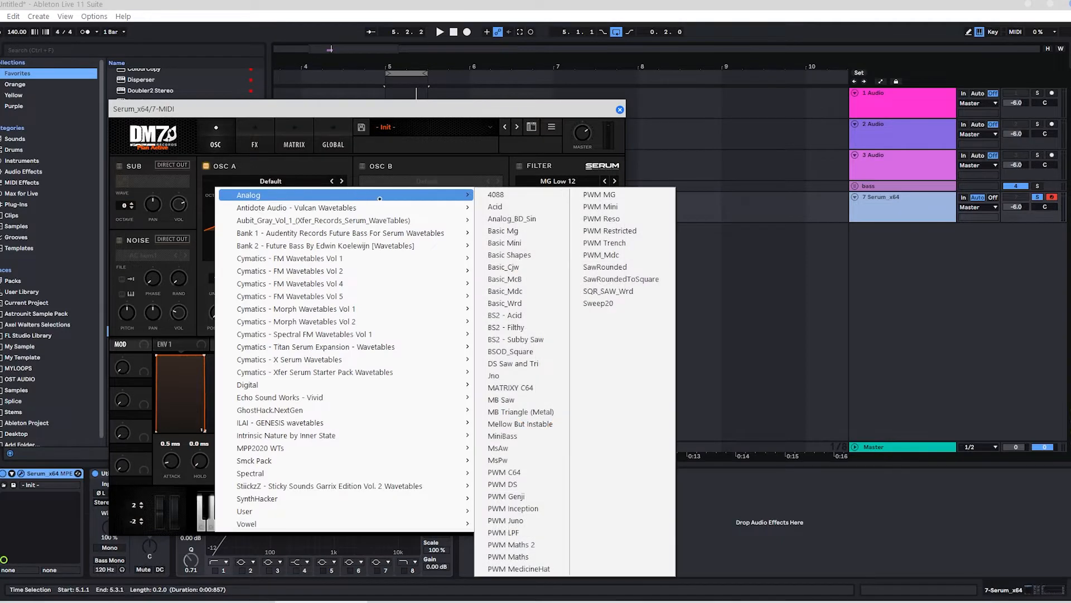
pyautogui.click(532, 244)
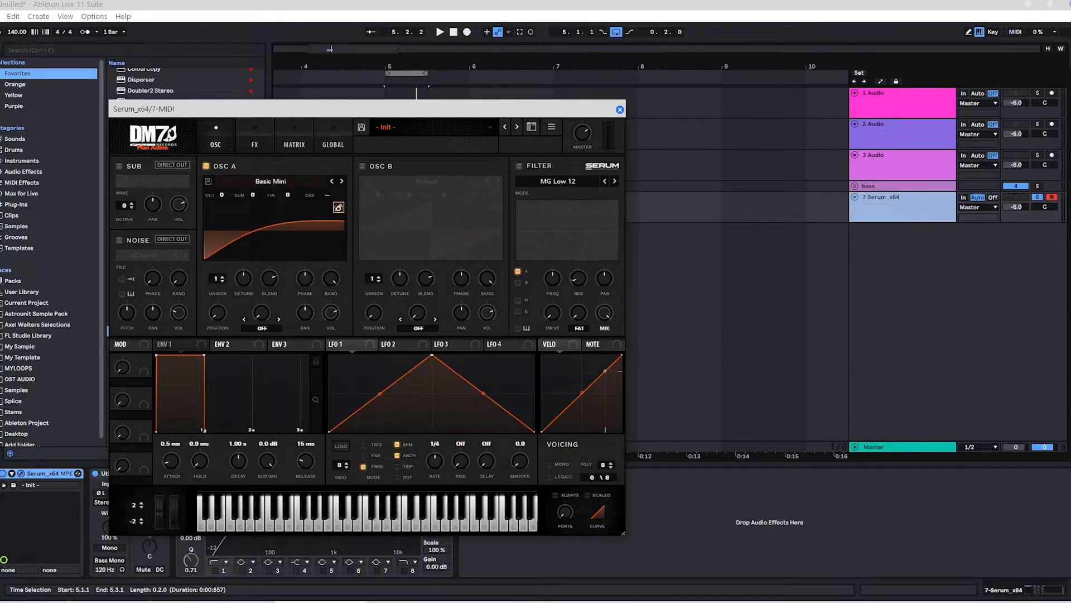
# Step: Flip oscillator A's Basic Mini wavetable vertically (polarity invert) in the table editor, and close the editor and Serum
pyautogui.click(338, 207)
pyautogui.click(216, 244)
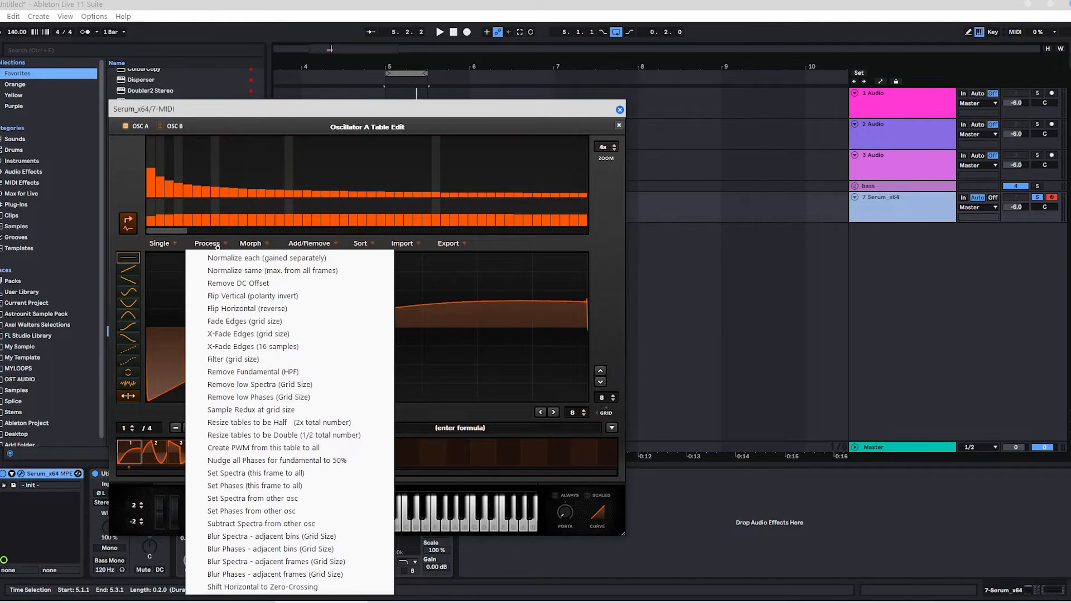
pyautogui.click(248, 295)
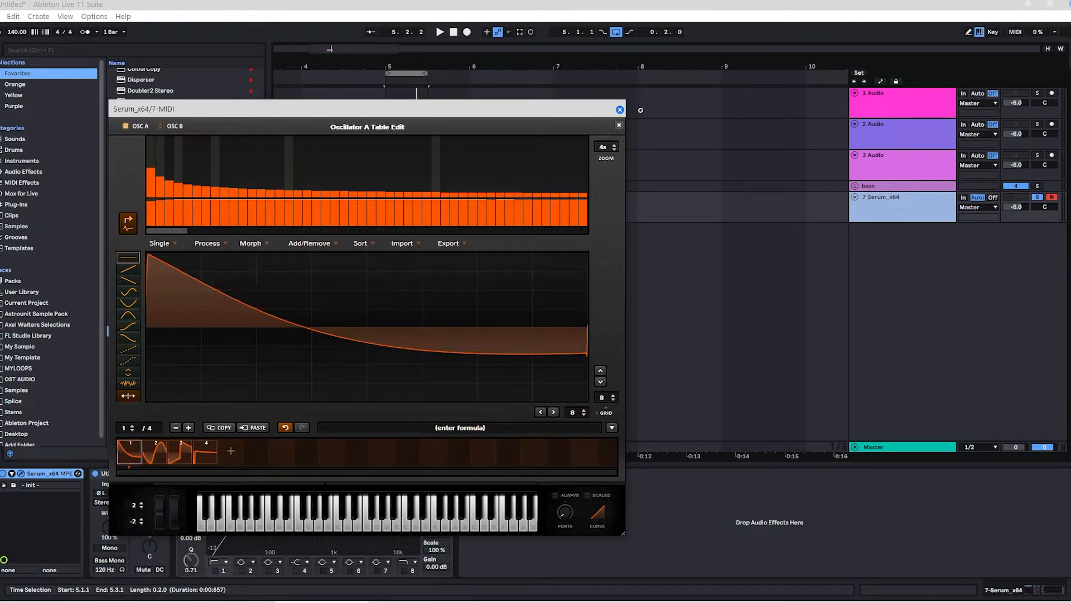
pyautogui.click(621, 126)
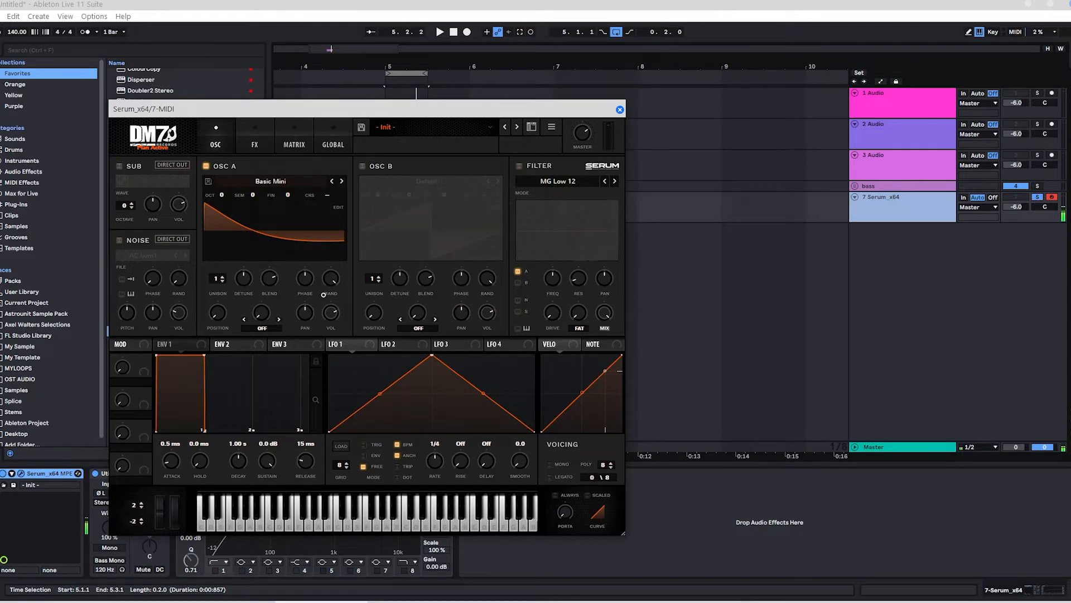
pyautogui.click(619, 110)
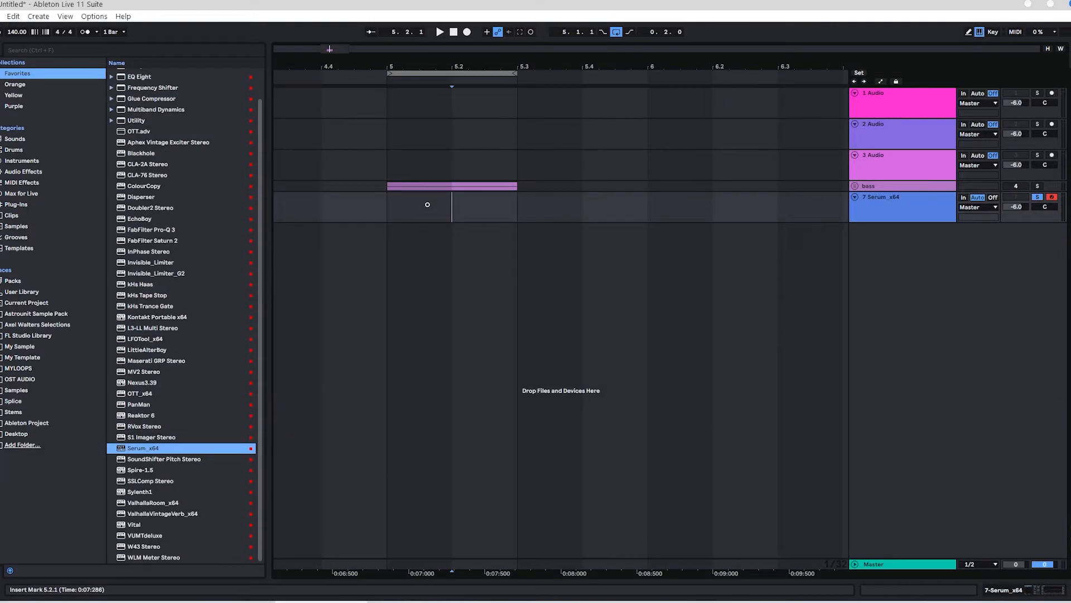
# Step: Create a MIDI clip from 5.1.1 to 5.3.1 on the Serum track, containing a one-beat A0 note at its start
pyautogui.moveTo(398, 215); pyautogui.dragTo(505, 209)
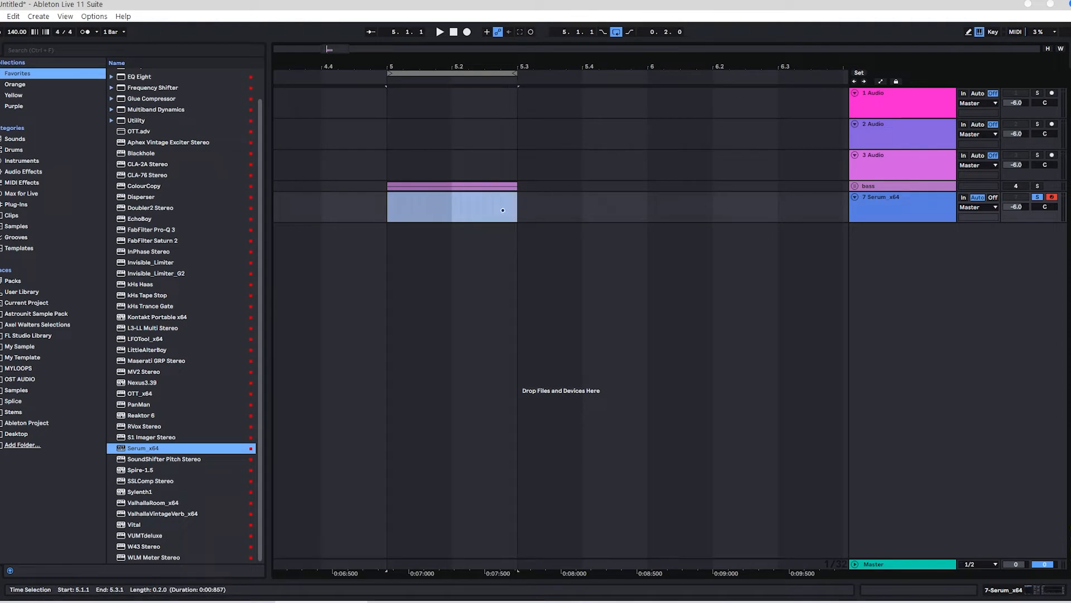
pyautogui.hotkey('ctrl', 'shift', 'm')
pyautogui.scroll(-5, 299, 419)
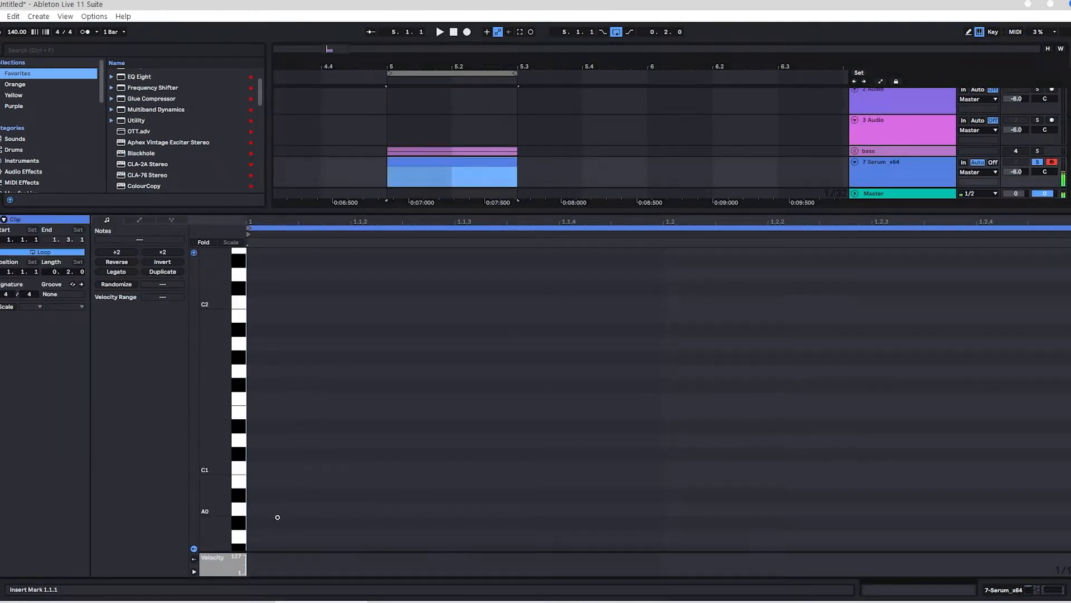
pyautogui.click(257, 508)
pyautogui.moveTo(350, 508); pyautogui.dragTo(666, 507)
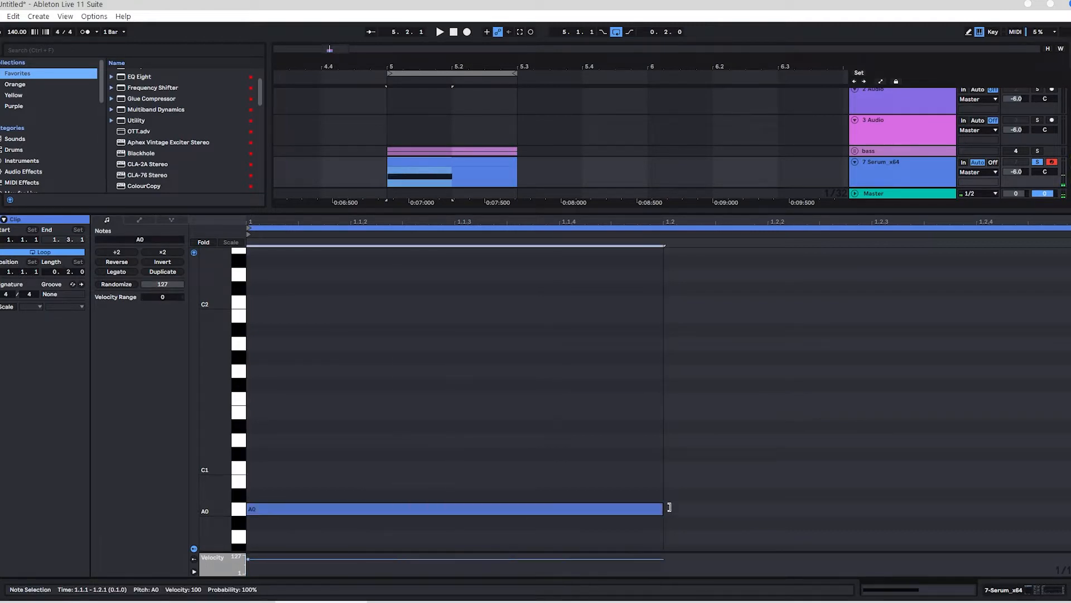
pyautogui.press('space')
pyautogui.hotkey('shift', 'Tab')
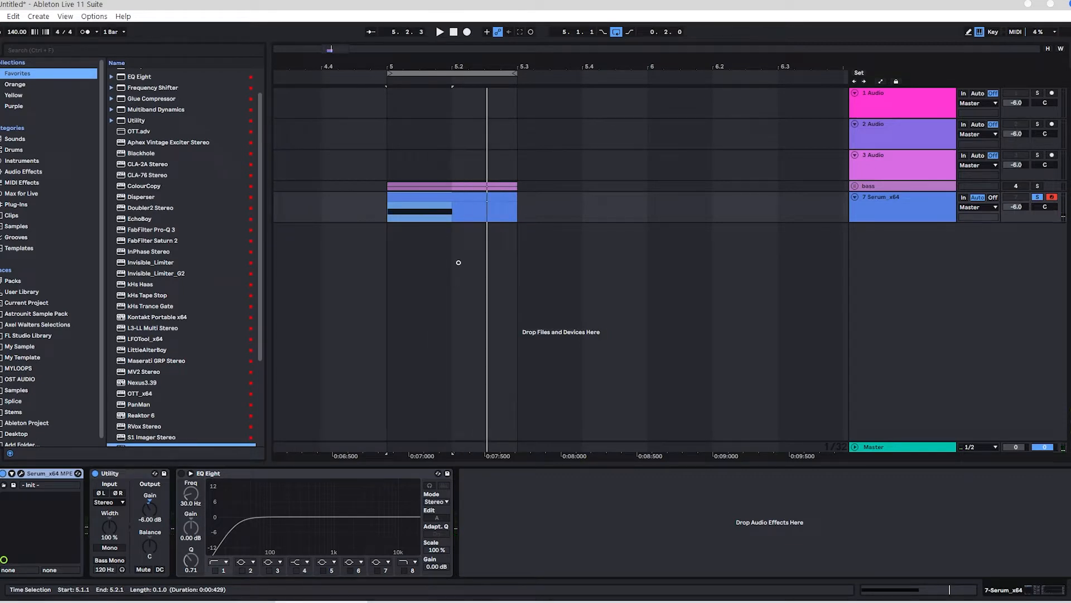
# Step: Insert a new MIDI track below the Serum track and copy the Serum clip onto it at 5.1.1
pyautogui.rightClick(888, 252)
pyautogui.click(897, 268)
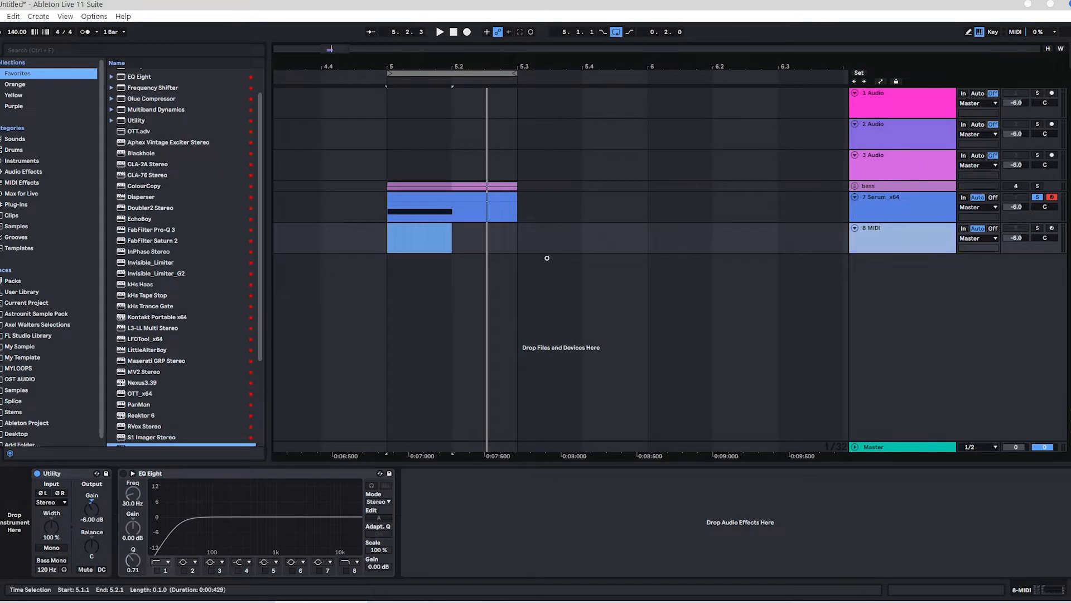
pyautogui.click(452, 240)
pyautogui.click(452, 198)
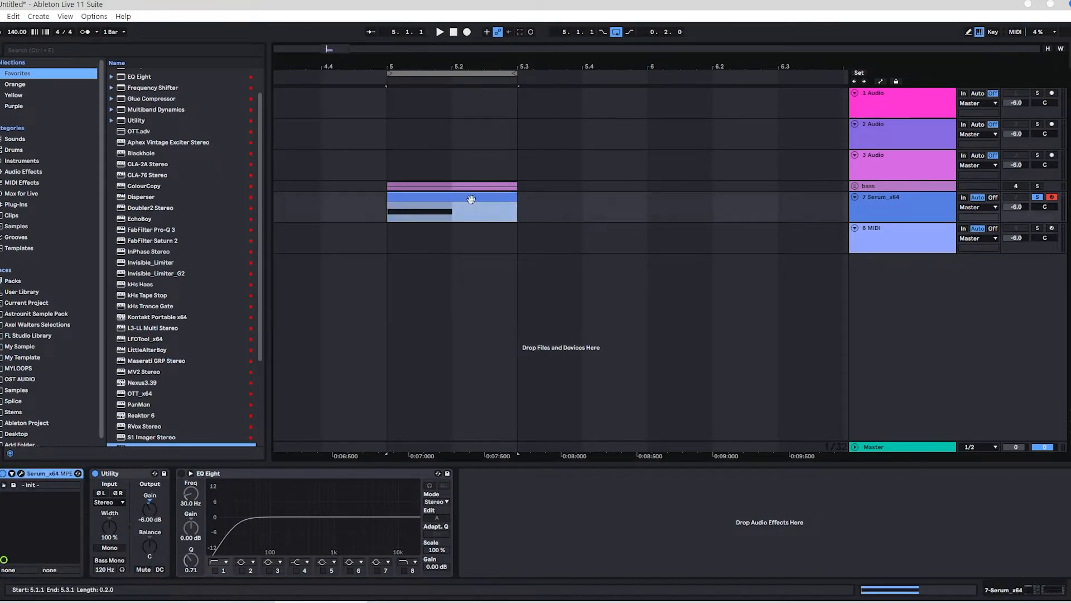
pyautogui.keyDown('ctrl'); pyautogui.moveTo(471, 199); pyautogui.dragTo(468, 243); pyautogui.keyUp('ctrl')
# Step: Load Sylenth1 on the new MIDI track and initialize its preset
pyautogui.scroll(-5, 168, 262)
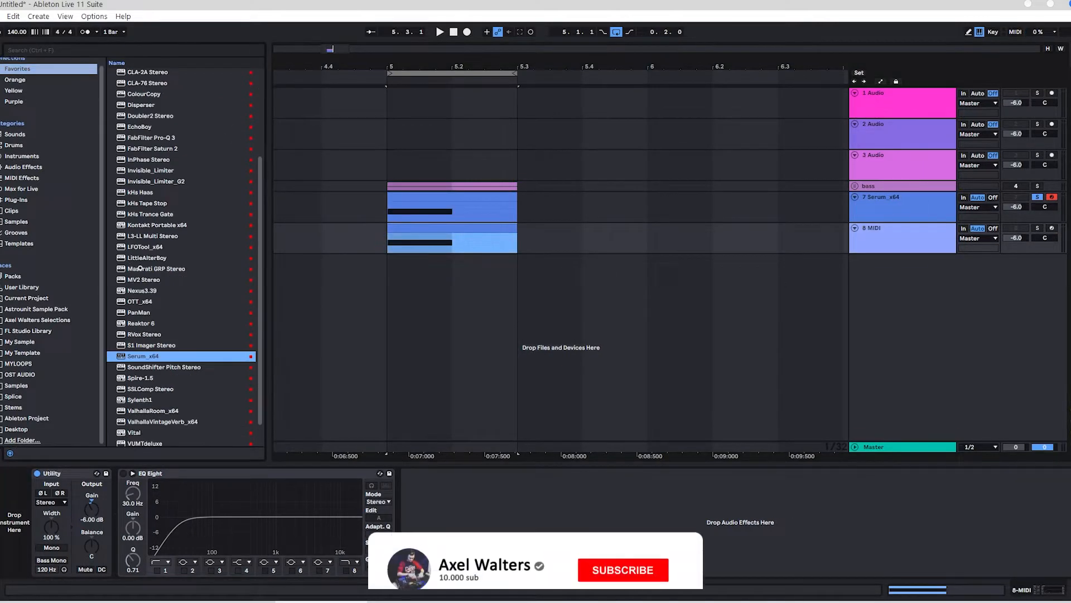
pyautogui.doubleClick(140, 399)
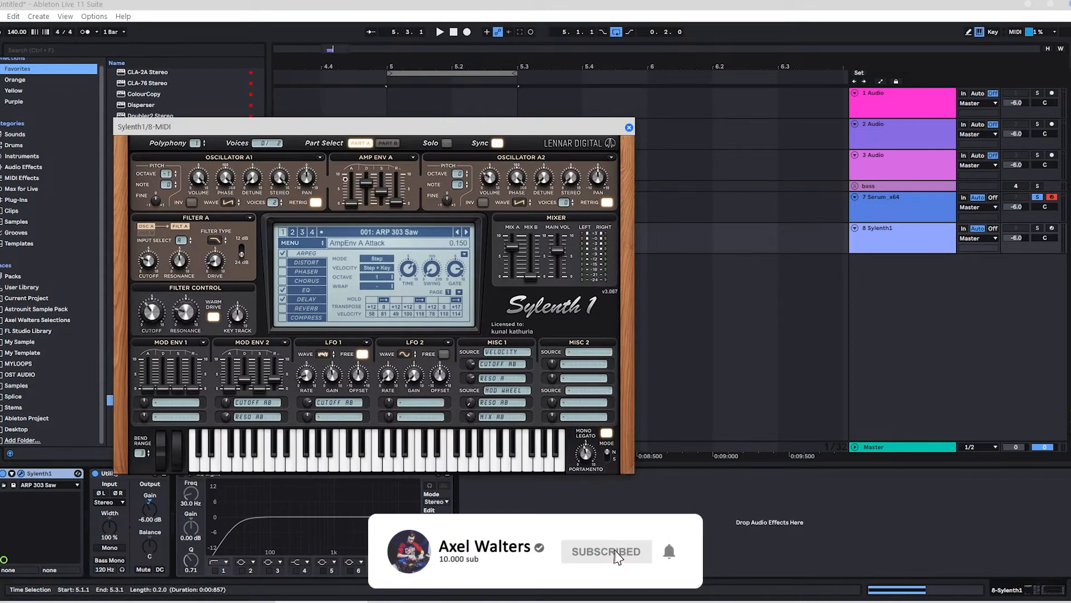
pyautogui.moveTo(381, 123); pyautogui.dragTo(348, 121)
pyautogui.click(263, 240)
pyautogui.moveTo(366, 254)
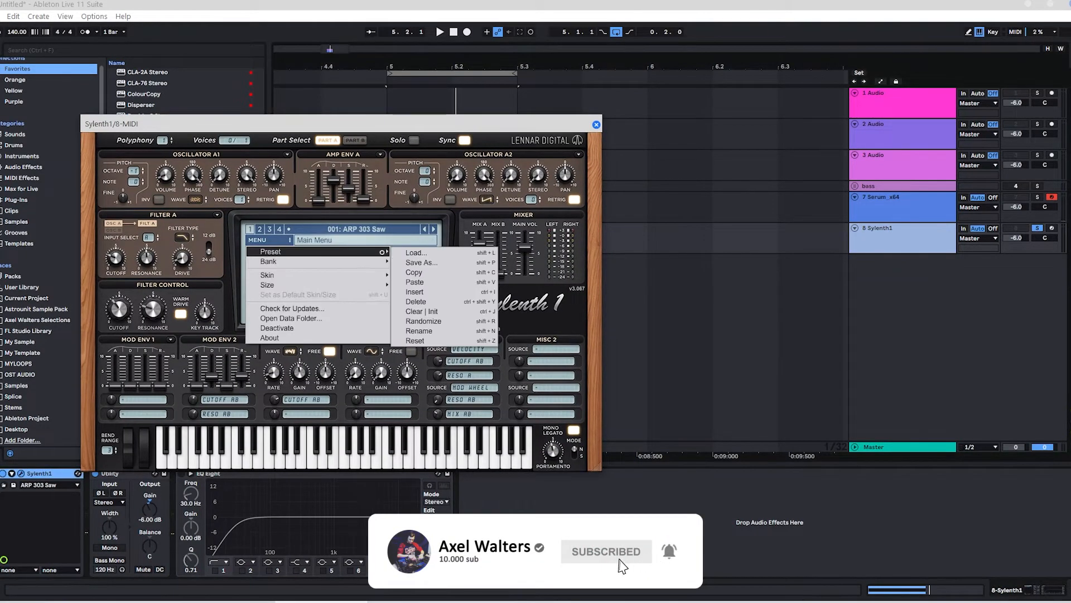
pyautogui.click(422, 311)
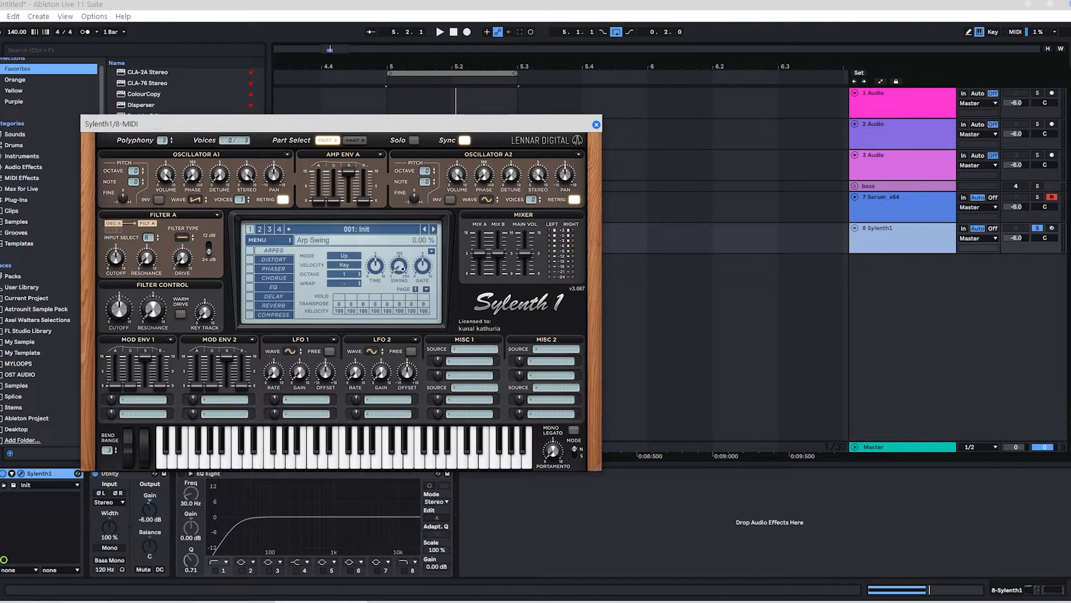
# Step: Set Sylenth1's oscillator A1 to the Noise waveform, lower its volume to about 1.0 and close the instrument
pyautogui.click(357, 142)
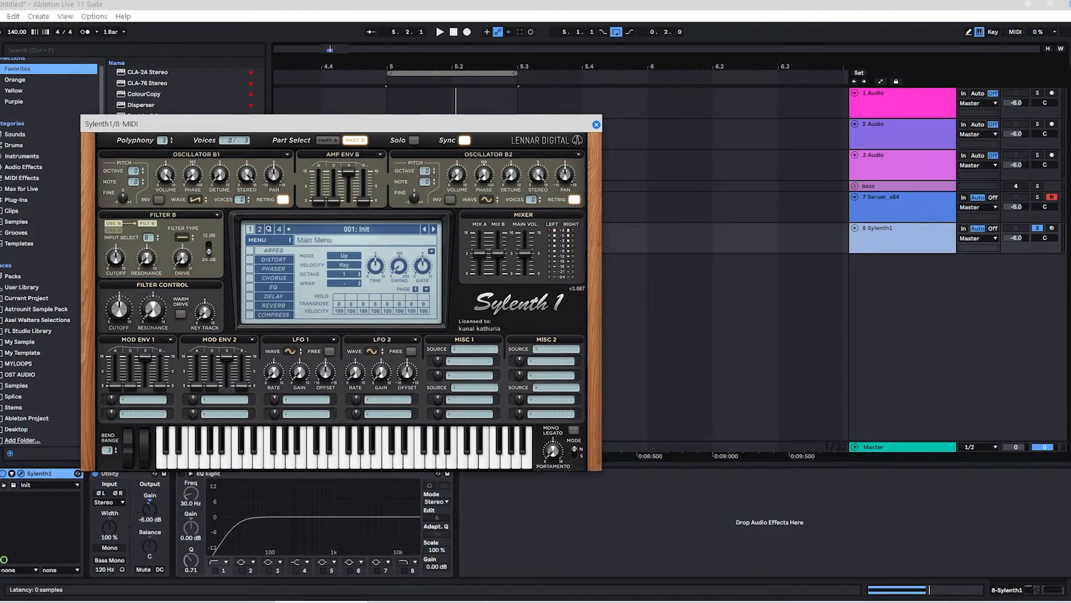
pyautogui.click(328, 141)
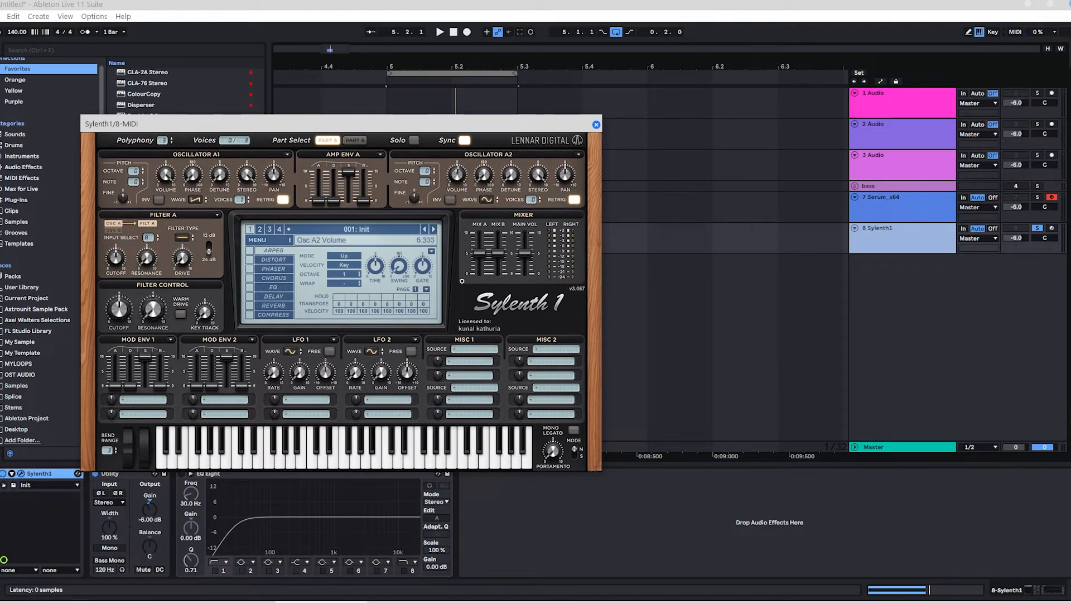
pyautogui.click(195, 199)
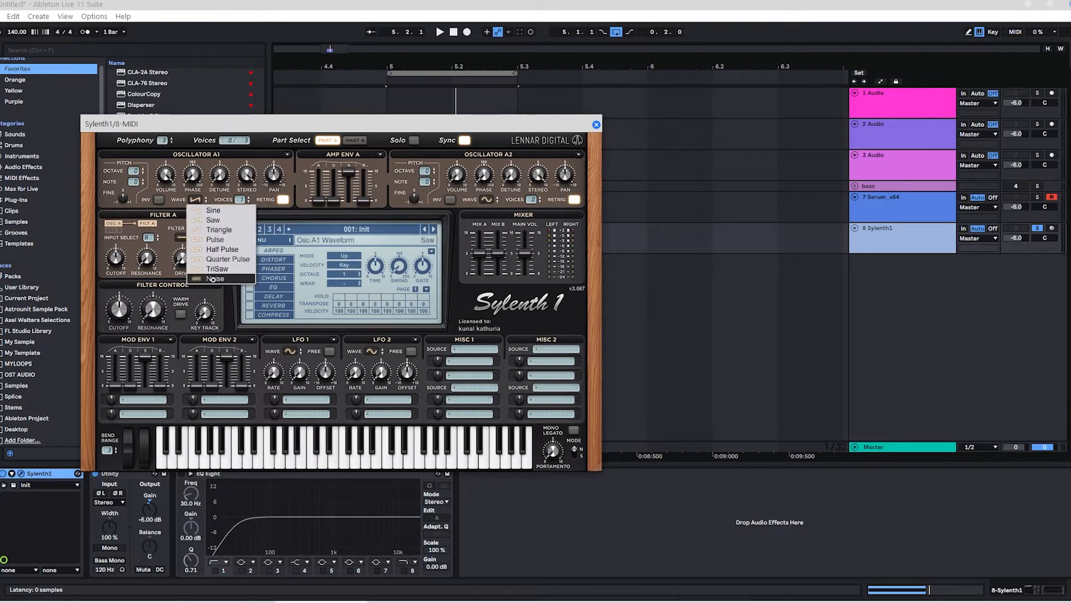
pyautogui.click(215, 279)
pyautogui.click(165, 176)
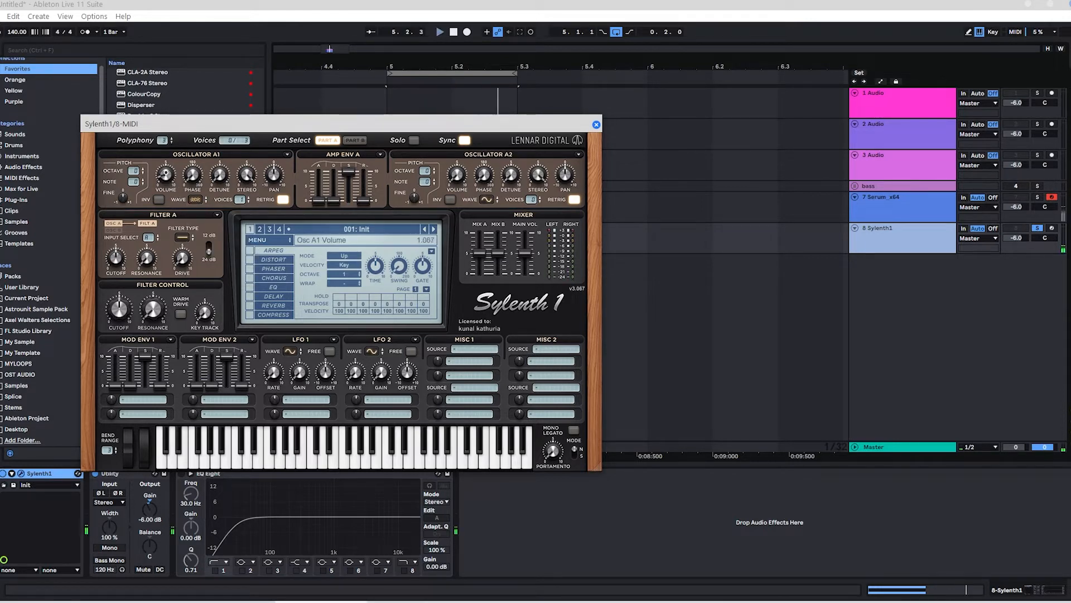
pyautogui.click(597, 125)
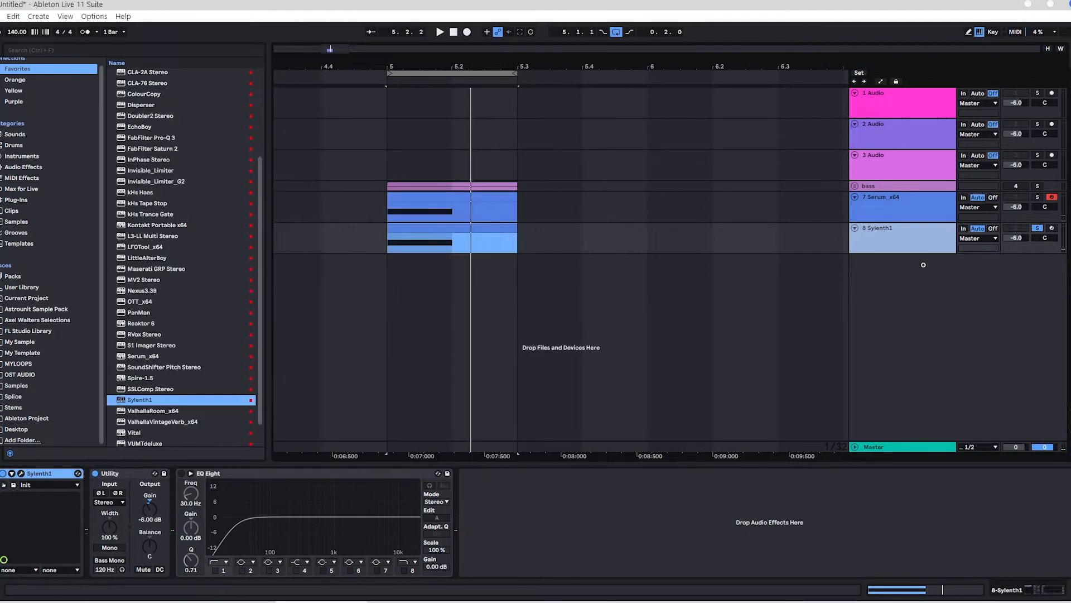
# Step: Group the Serum and Sylenth1 tracks and name the group BASS SHOT
pyautogui.click(900, 212)
pyautogui.hotkey('ctrl', 'g')
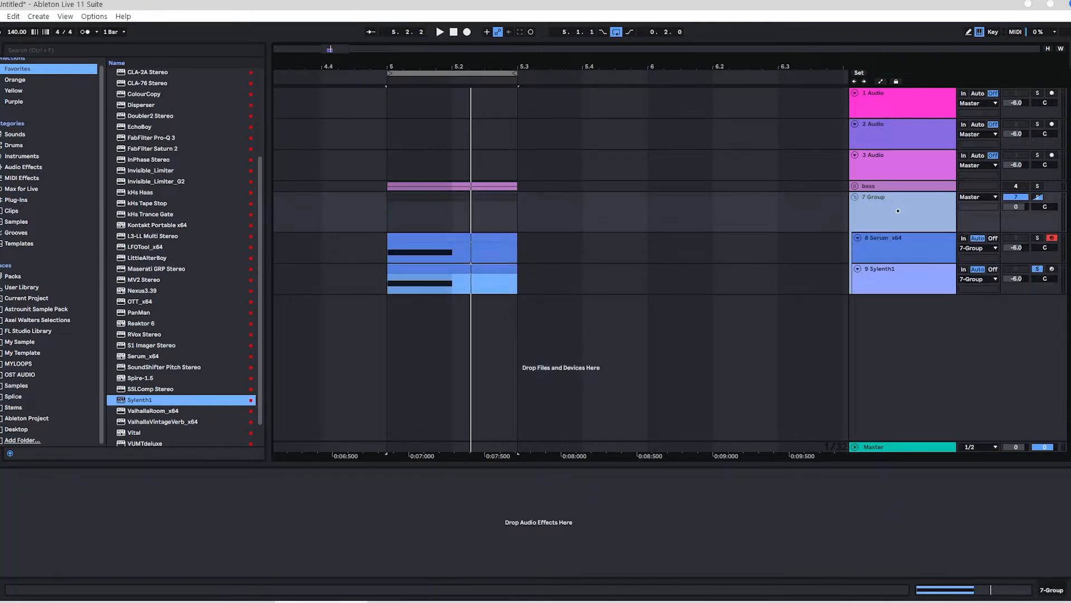
pyautogui.write('OT')
pyautogui.press('Return')
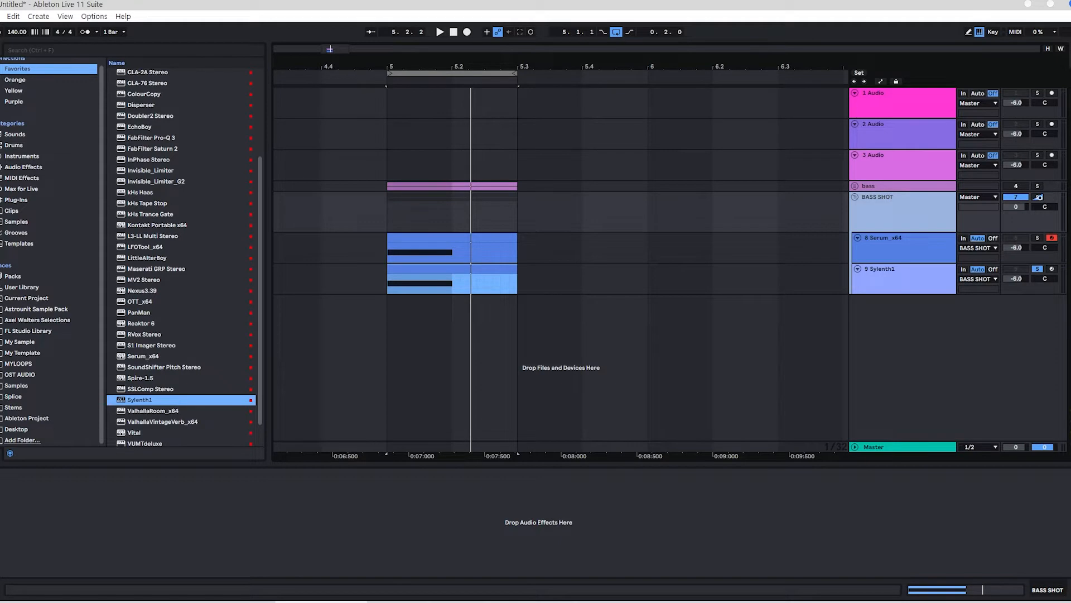
# Step: Solo the BASS SHOT group and play both layers together from 5.1.1
pyautogui.click(1038, 197)
pyautogui.click(418, 217)
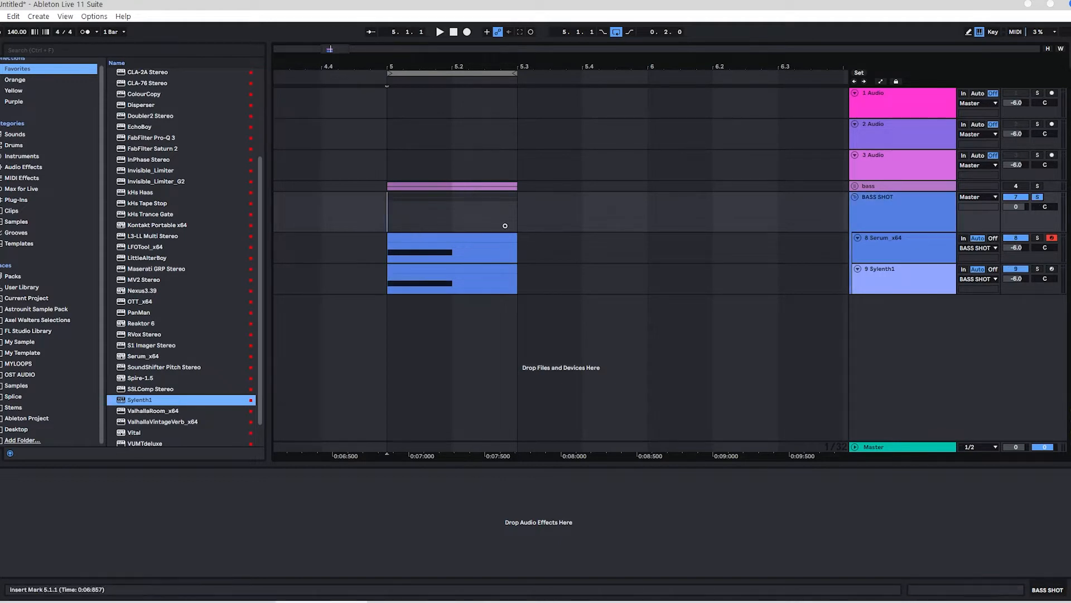
pyautogui.click(879, 215)
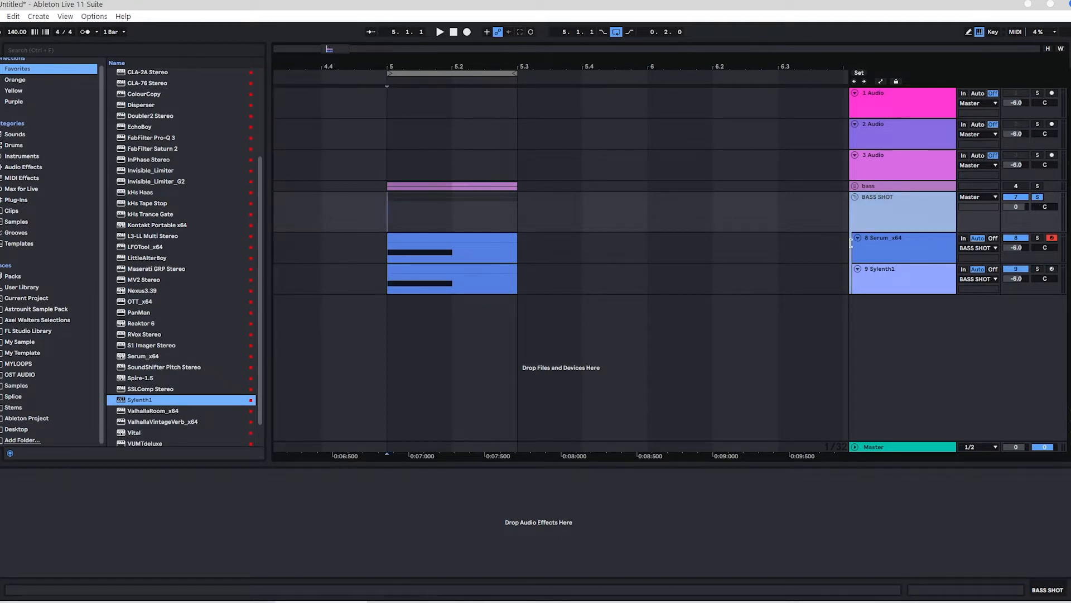
pyautogui.press('space')
# Step: Reduce Sylenth1's oscillator A1 volume to about 0.8 and close the instrument
pyautogui.click(882, 280)
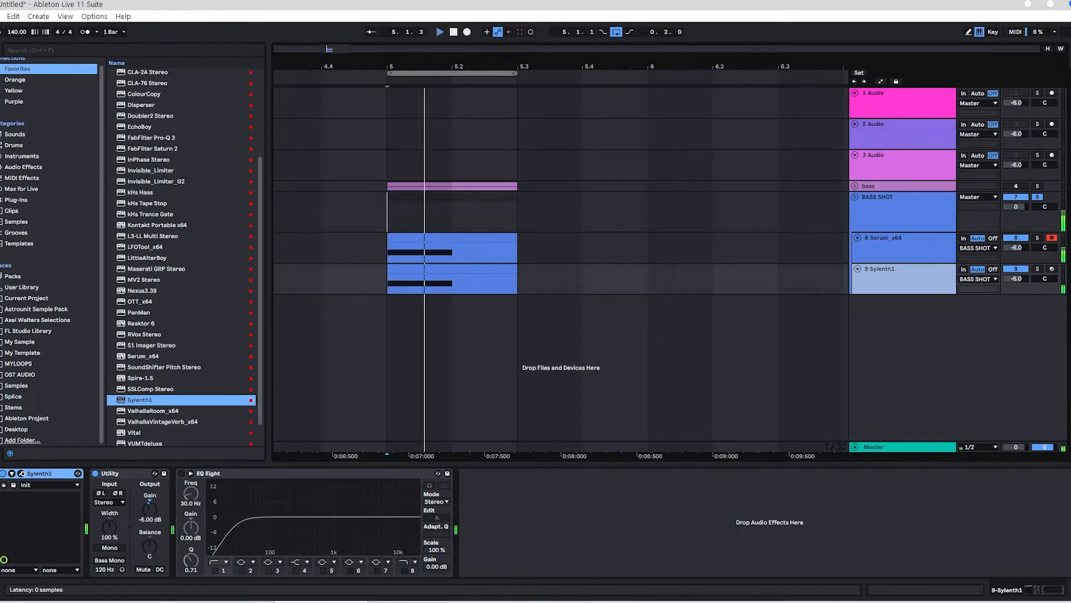
pyautogui.click(21, 473)
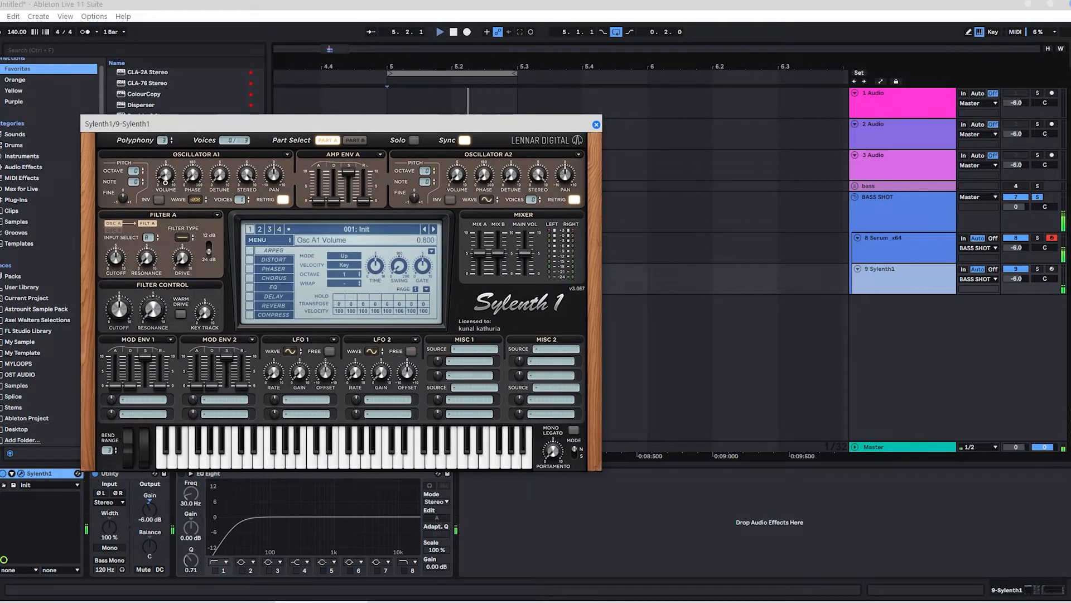
pyautogui.click(596, 124)
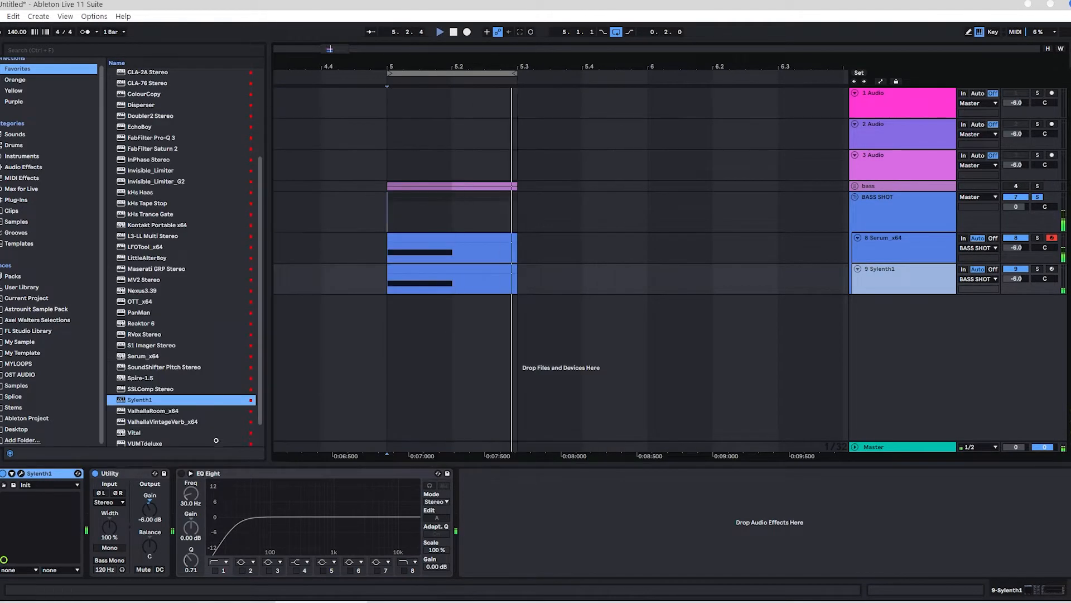
# Step: Enable EQ Eight on the Sylenth1 track and raise its low-cut frequency above 100 Hz during playback
pyautogui.click(183, 473)
pyautogui.press('space')
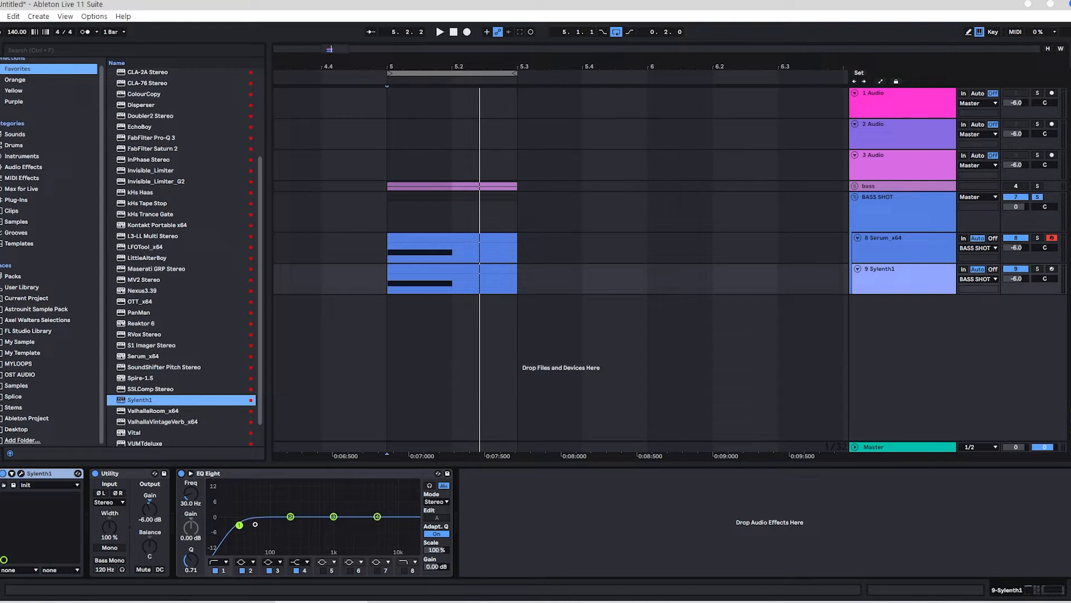
pyautogui.press('space')
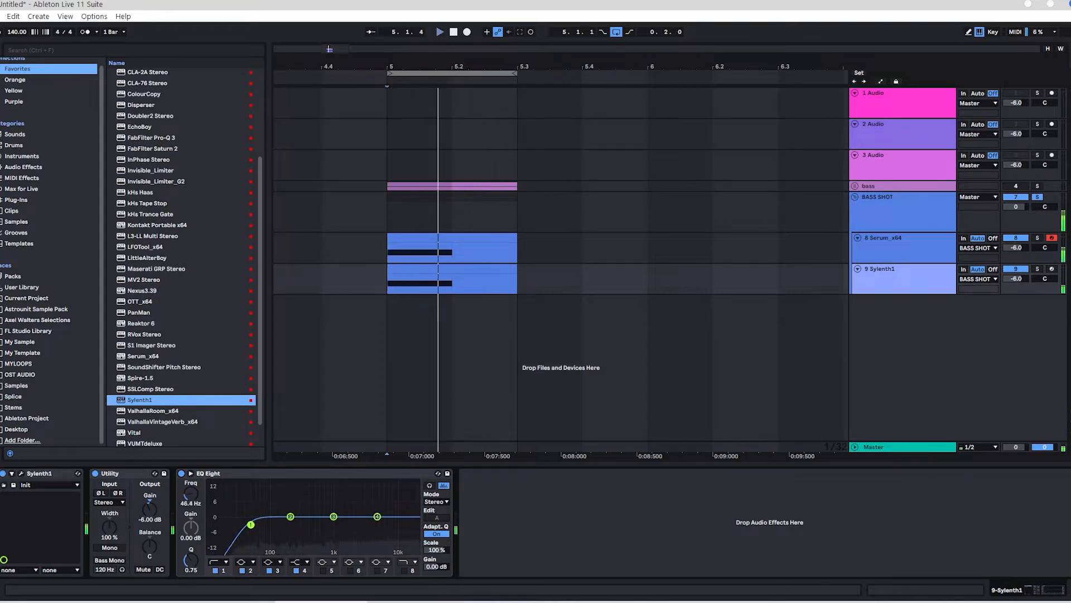
pyautogui.moveTo(283, 524)
pyautogui.mouseDown()
pyautogui.moveTo(309, 522)
pyautogui.moveTo(293, 522)
pyautogui.mouseUp()
# Step: Turn on band 8 of the Sylenth1 track's EQ Eight as a high cut and adjust its cutoff near the upper end
pyautogui.click(413, 570)
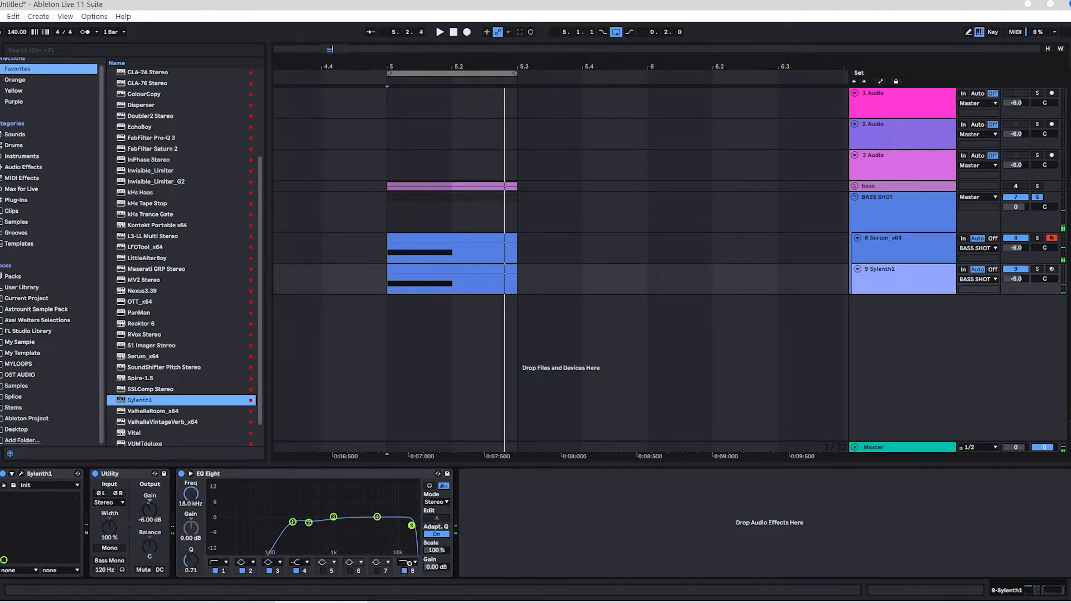
pyautogui.moveTo(405, 533); pyautogui.dragTo(410, 528)
pyautogui.press('space')
# Step: Add FabFilter Pro-Q 3 to the BASS SHOT group and create a low cut at about 32 Hz during playback
pyautogui.click(894, 215)
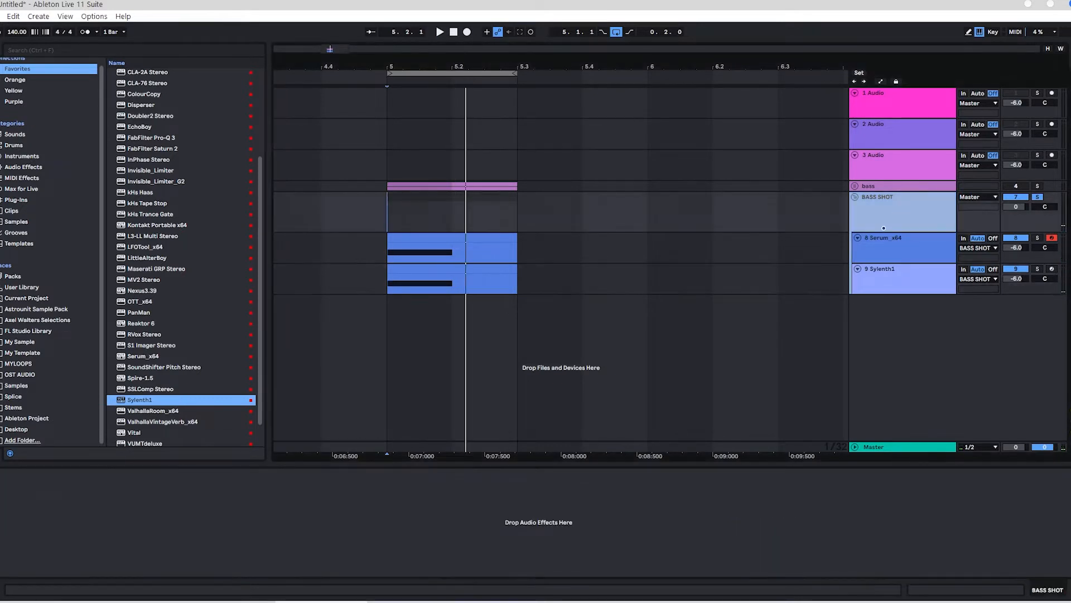
pyautogui.scroll(2, 156, 181)
pyautogui.doubleClick(138, 160)
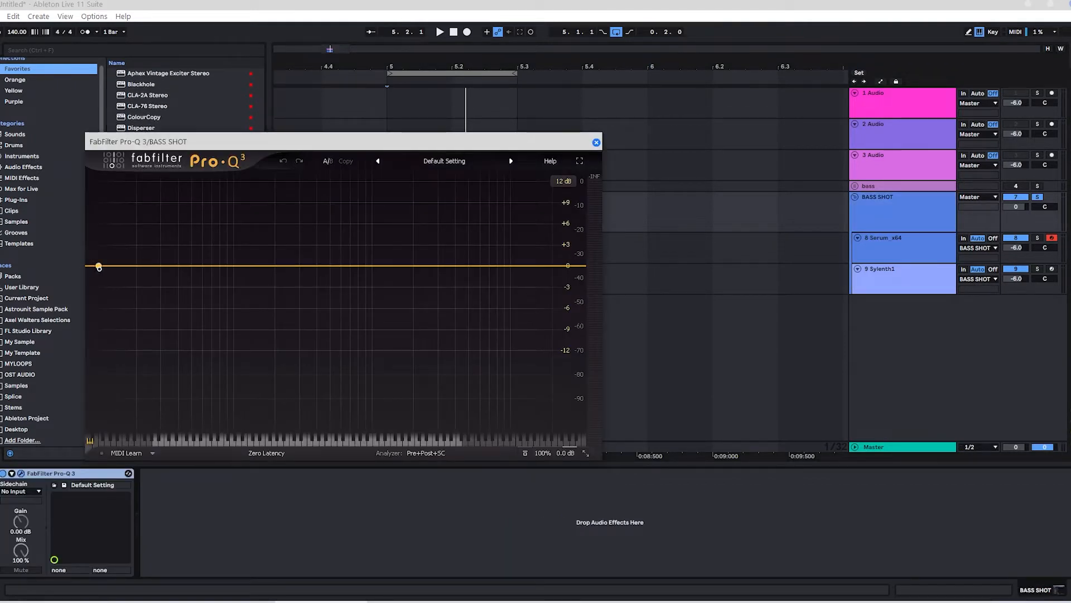
pyautogui.click(121, 265)
pyautogui.press('space')
pyautogui.moveTo(121, 266); pyautogui.dragTo(165, 266)
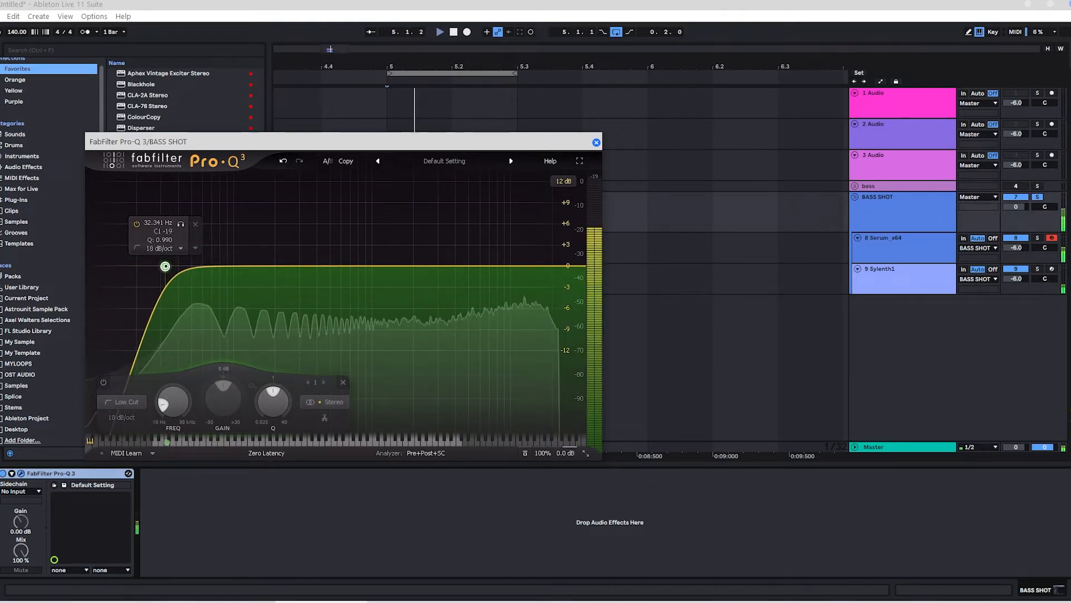
# Step: Move the Pro-Q 3 low cut slightly below 32 Hz and add a bell band at about 13.5 kHz
pyautogui.moveTo(165, 266); pyautogui.dragTo(162, 265)
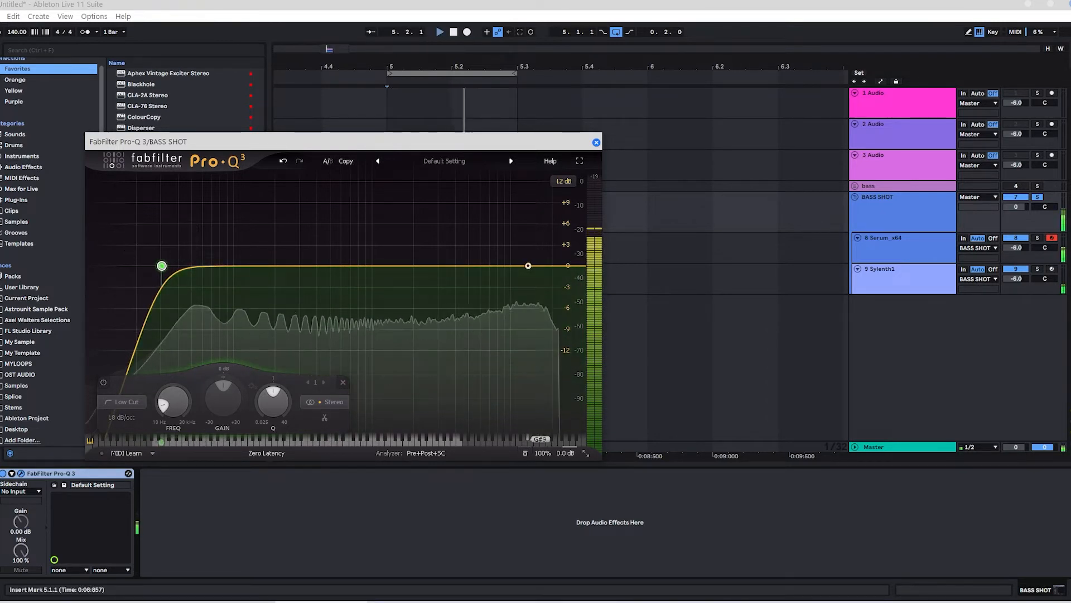
pyautogui.click(528, 266)
pyautogui.moveTo(528, 266); pyautogui.dragTo(529, 268)
pyautogui.rightClick(529, 268)
pyautogui.click(528, 269)
pyautogui.press('space')
pyautogui.click(492, 312)
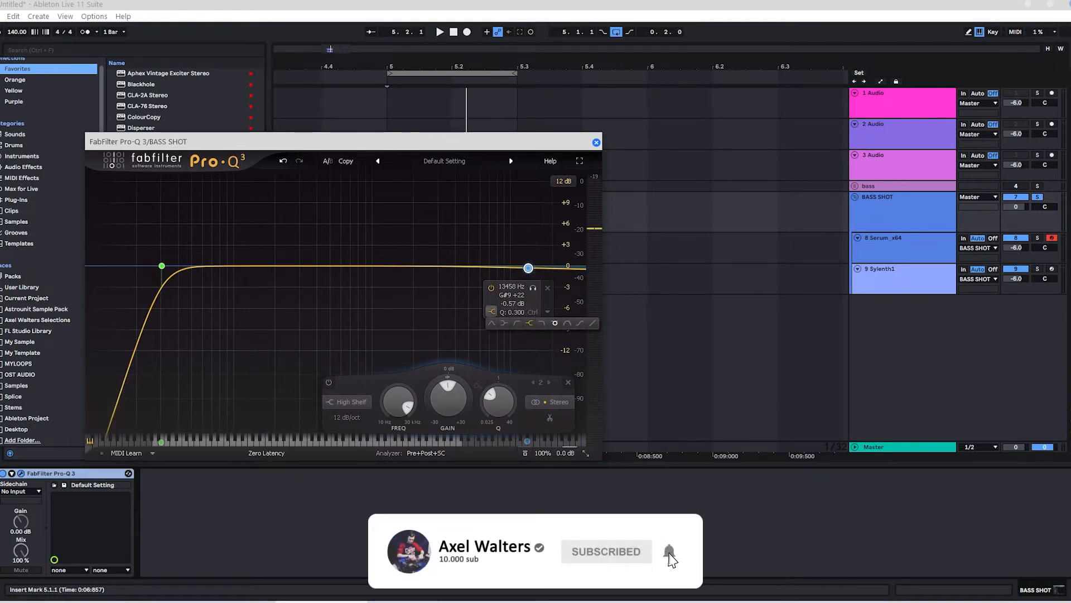
pyautogui.click(491, 323)
# Step: Fine-tune the high band's Q, shape, frequency and gain during playback and close Pro-Q 3
pyautogui.press('space')
pyautogui.scroll(6, 527, 276)
pyautogui.moveTo(528, 268)
pyautogui.mouseDown()
pyautogui.moveTo(530, 321)
pyautogui.moveTo(532, 275)
pyautogui.mouseUp()
pyautogui.scroll(-2, 532, 275)
pyautogui.rightClick(531, 275)
pyautogui.click(580, 308)
pyautogui.moveTo(532, 289); pyautogui.dragTo(532, 272)
pyautogui.hotkey('ctrl', 'alt', 'p')
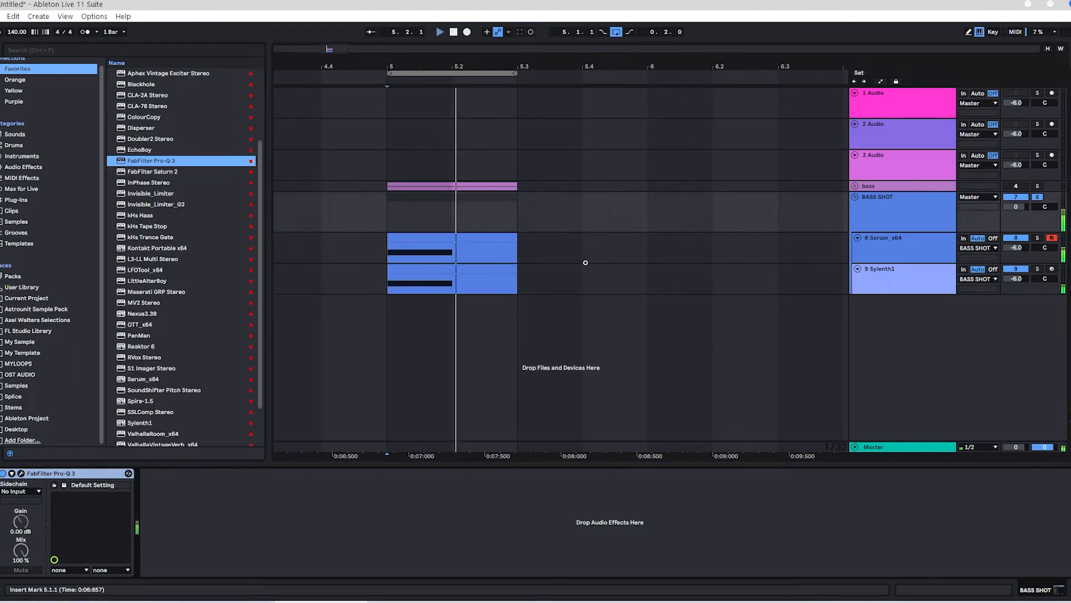
# Step: Add Disperser after Pro-Q 3 on the BASS SHOT group, set its frequency to 109 Hz and reduce its pinch
pyautogui.scroll(3, 128, 203)
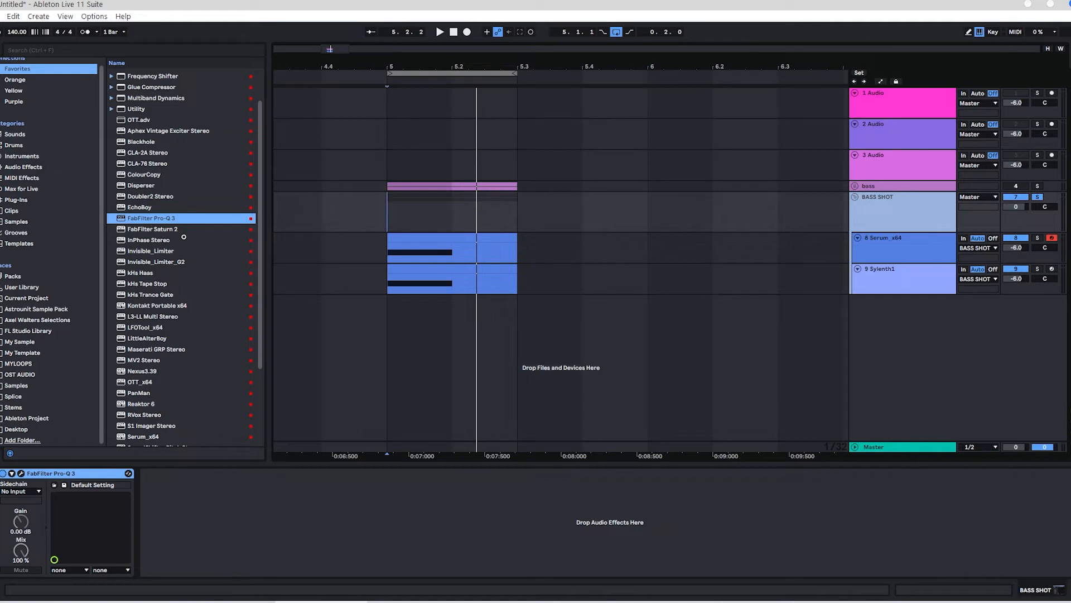
pyautogui.moveTo(142, 186); pyautogui.dragTo(200, 480)
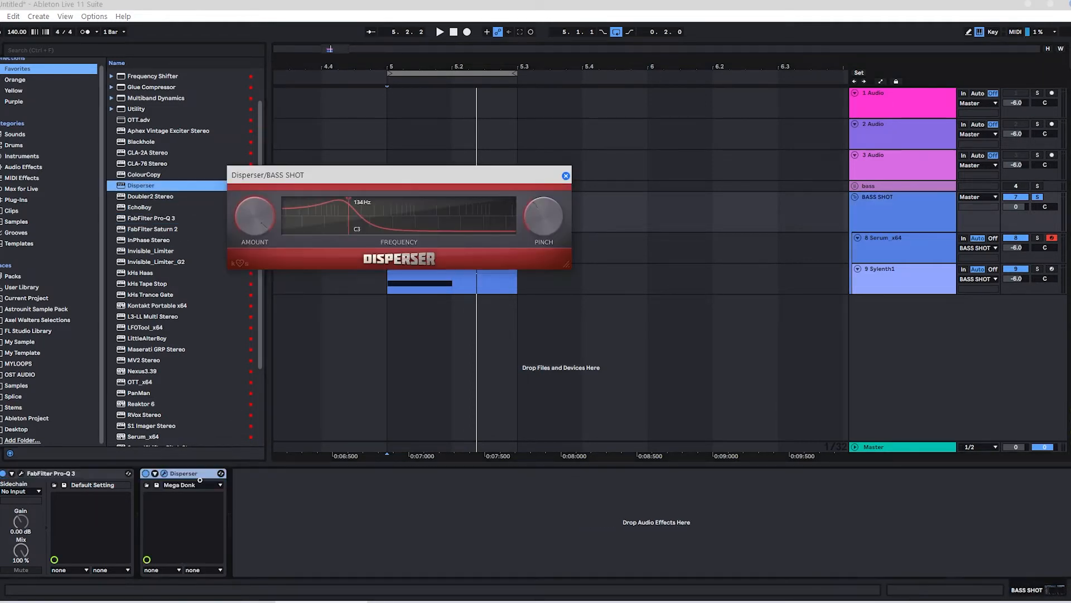
pyautogui.moveTo(379, 177); pyautogui.dragTo(363, 228)
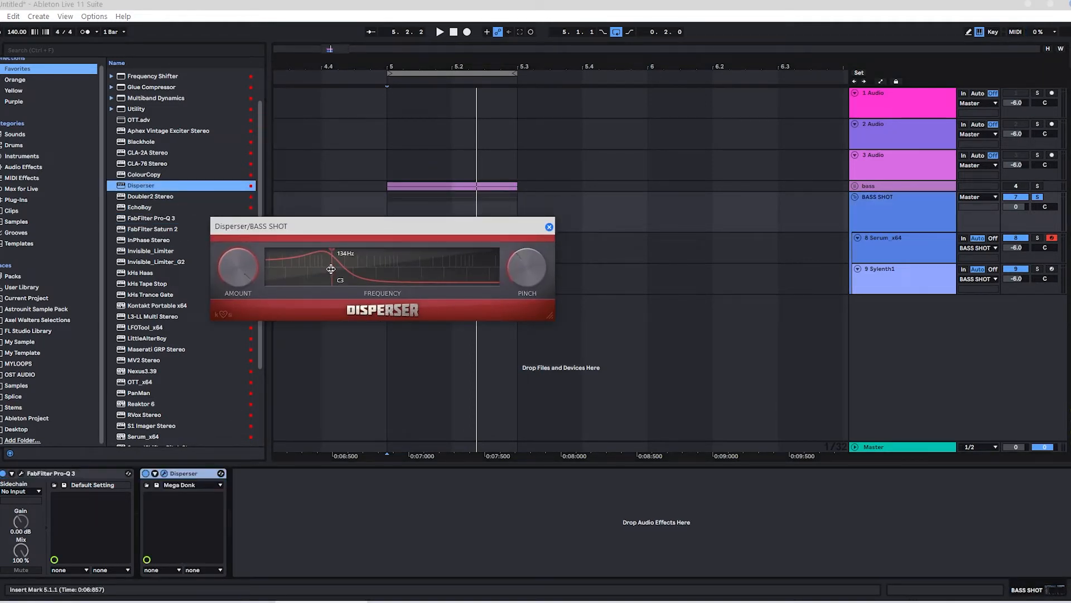
pyautogui.moveTo(333, 269); pyautogui.dragTo(329, 278)
pyautogui.press('space')
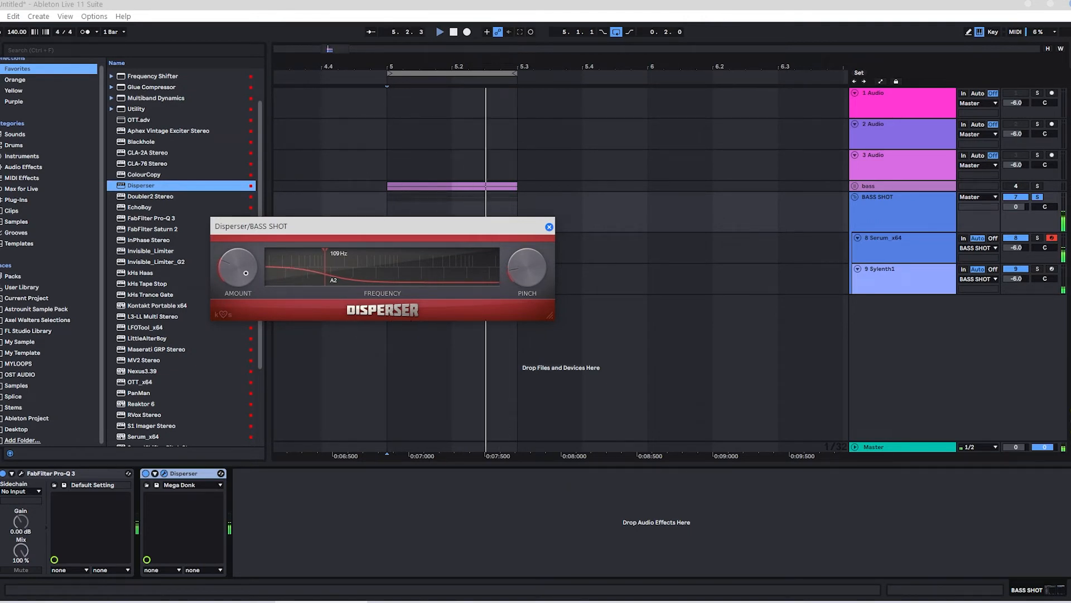
# Step: Compare the looped bass shot with Disperser bypassed and enabled, and close its window
pyautogui.moveTo(536, 226); pyautogui.dragTo(783, 234)
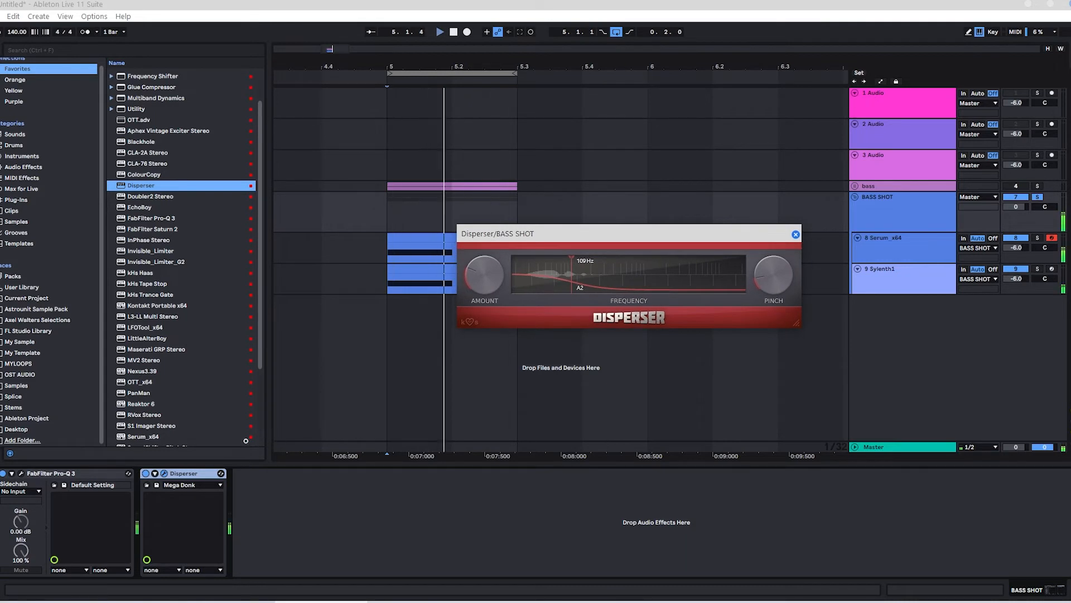
pyautogui.press('space')
pyautogui.click(146, 475)
pyautogui.press('space')
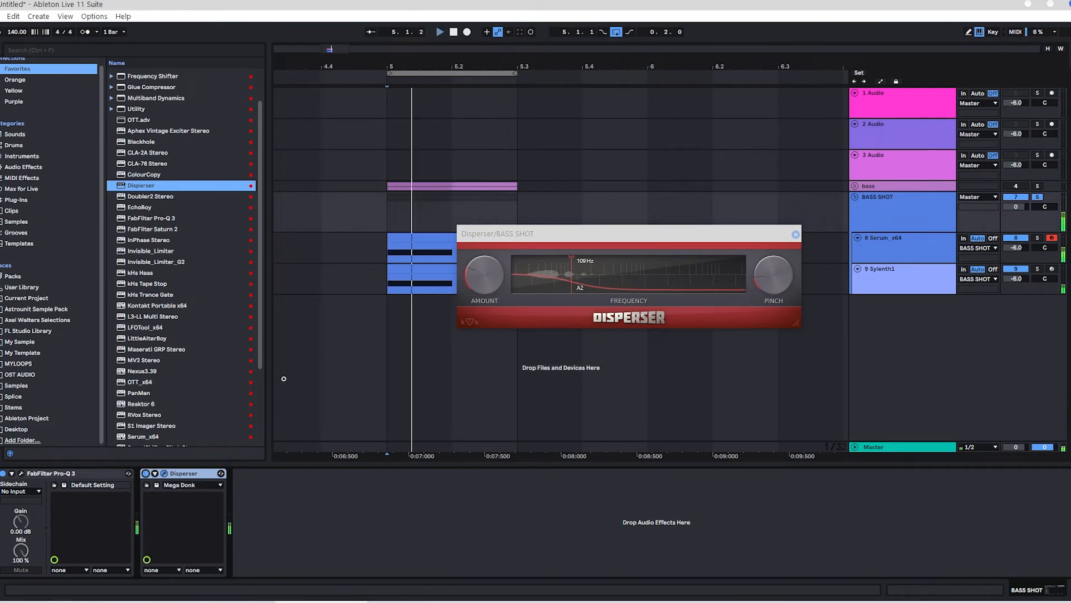
pyautogui.click(795, 234)
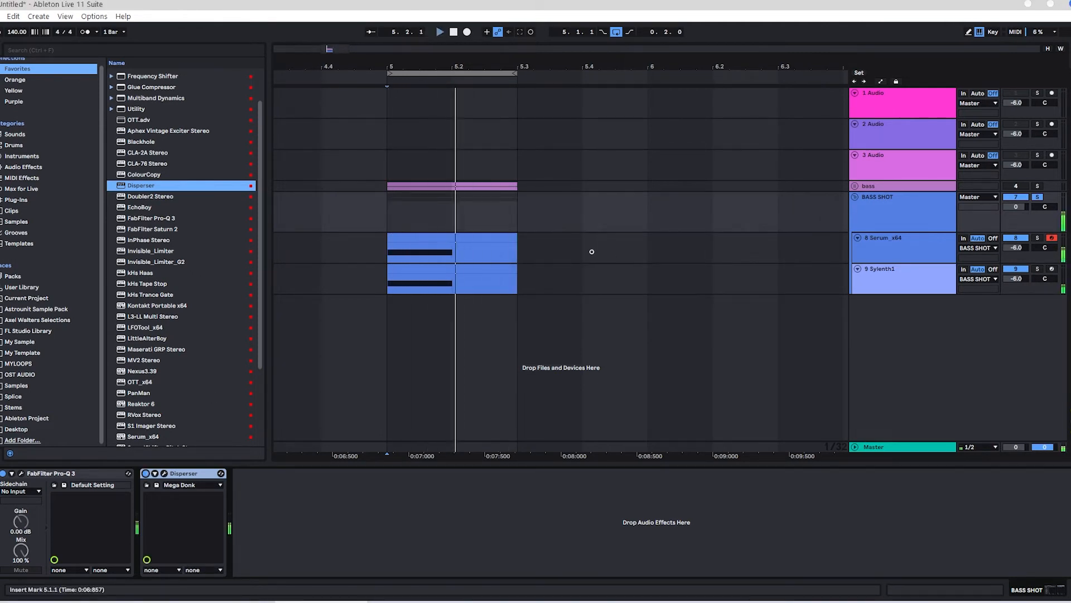
# Step: Add FabFilter Saturn 2 after Disperser on the BASS SHOT group and split it into four bands
pyautogui.press('space')
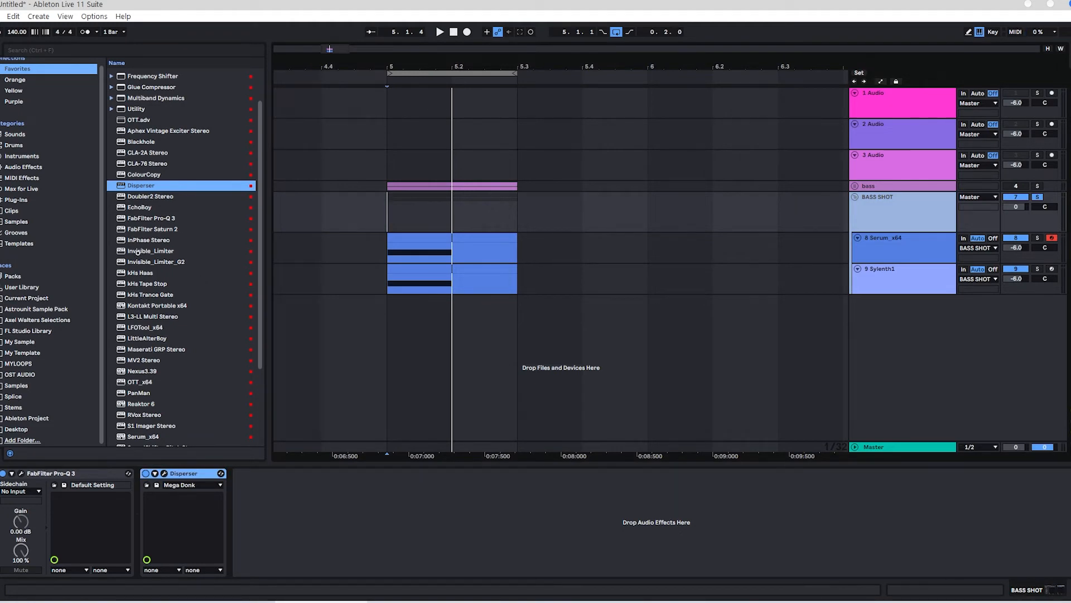
pyautogui.moveTo(152, 228); pyautogui.dragTo(299, 497)
pyautogui.press('space')
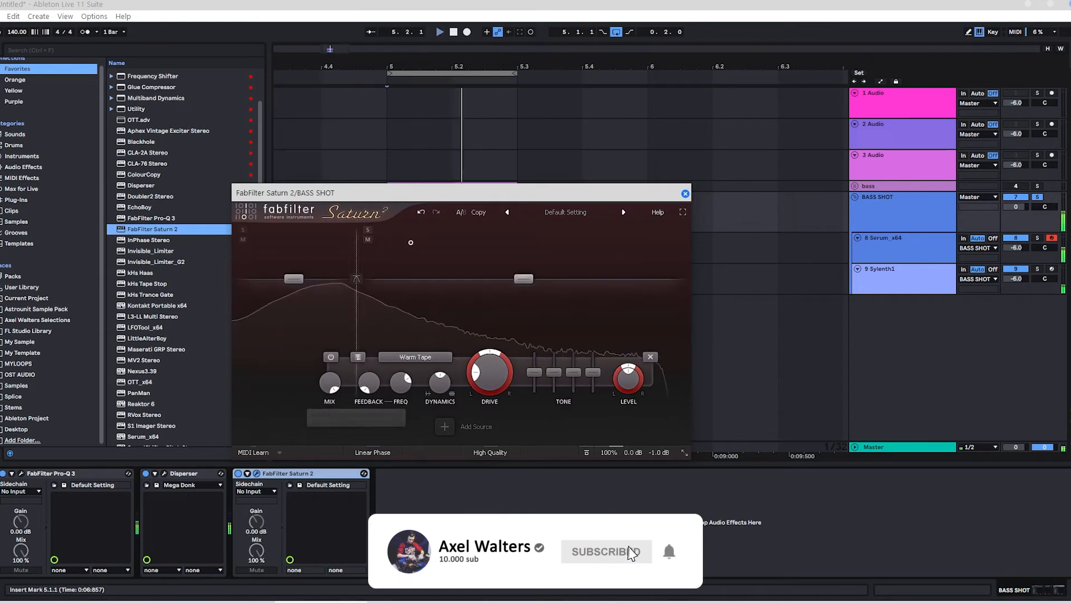
pyautogui.click(489, 231)
pyautogui.click(604, 231)
# Step: Adjust Saturn 2's crossovers, setting band 1's to about 100 Hz, and raise band 2's level slightly
pyautogui.moveTo(604, 262); pyautogui.dragTo(619, 262)
pyautogui.moveTo(488, 260); pyautogui.dragTo(478, 260)
pyautogui.moveTo(422, 278); pyautogui.dragTo(417, 274)
pyautogui.moveTo(354, 305); pyautogui.dragTo(361, 305)
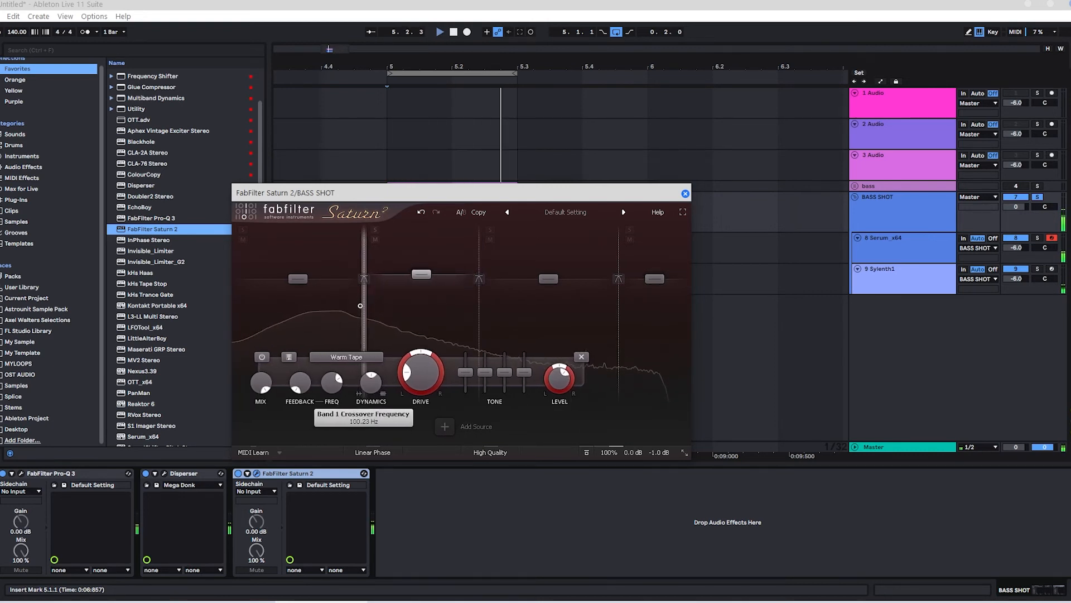
# Step: Lower Saturn 2's band 1 level slightly, fine-tune the band 4 level and close the plug-in
pyautogui.moveTo(294, 279); pyautogui.dragTo(294, 283)
pyautogui.moveTo(651, 279); pyautogui.dragTo(651, 278)
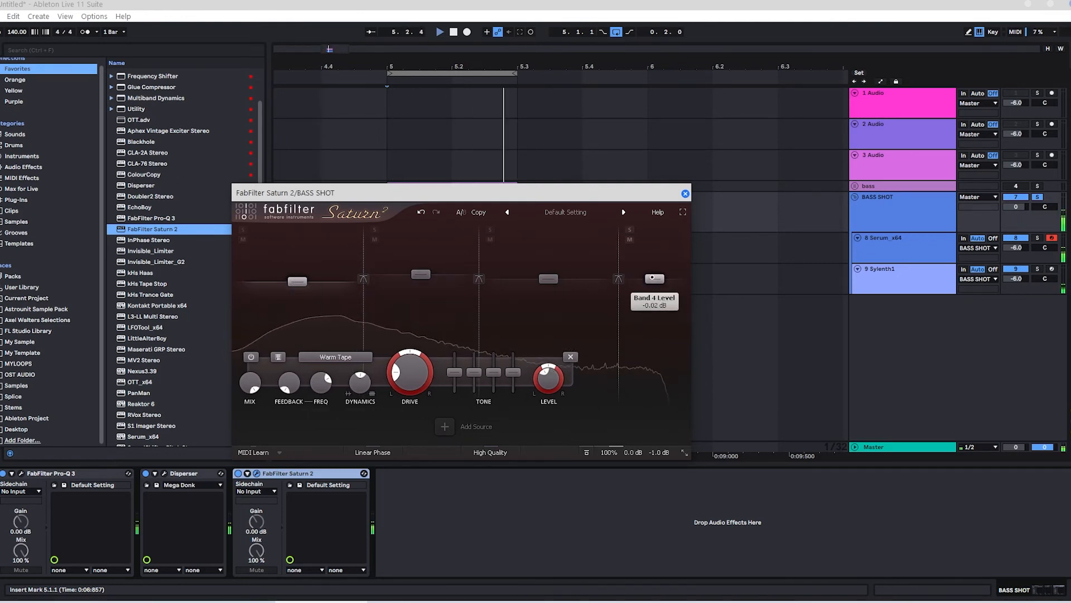
pyautogui.click(685, 193)
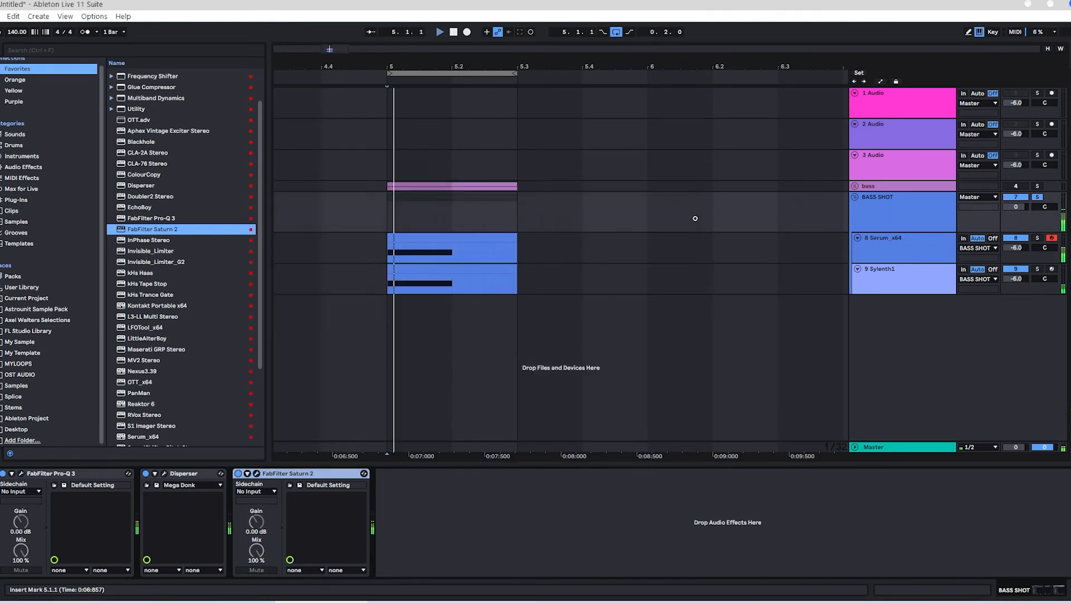
# Step: Add kHs Haas after EQ Eight on the Sylenth1 track, play the loop and close the plug-in
pyautogui.click(894, 280)
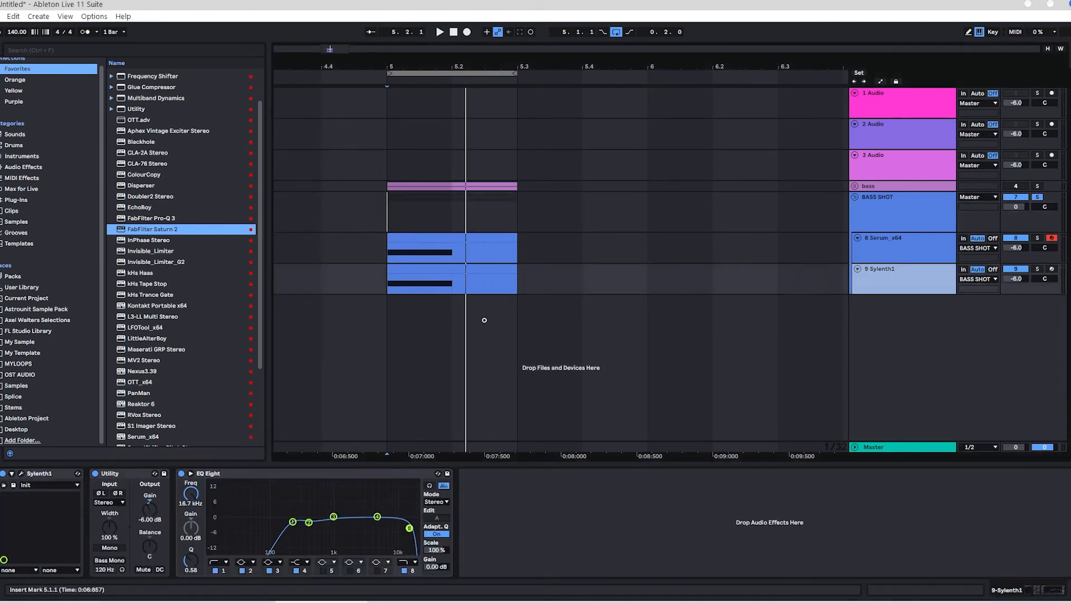
pyautogui.scroll(-3, 139, 167)
pyautogui.moveTo(137, 167); pyautogui.dragTo(546, 511)
pyautogui.press('space')
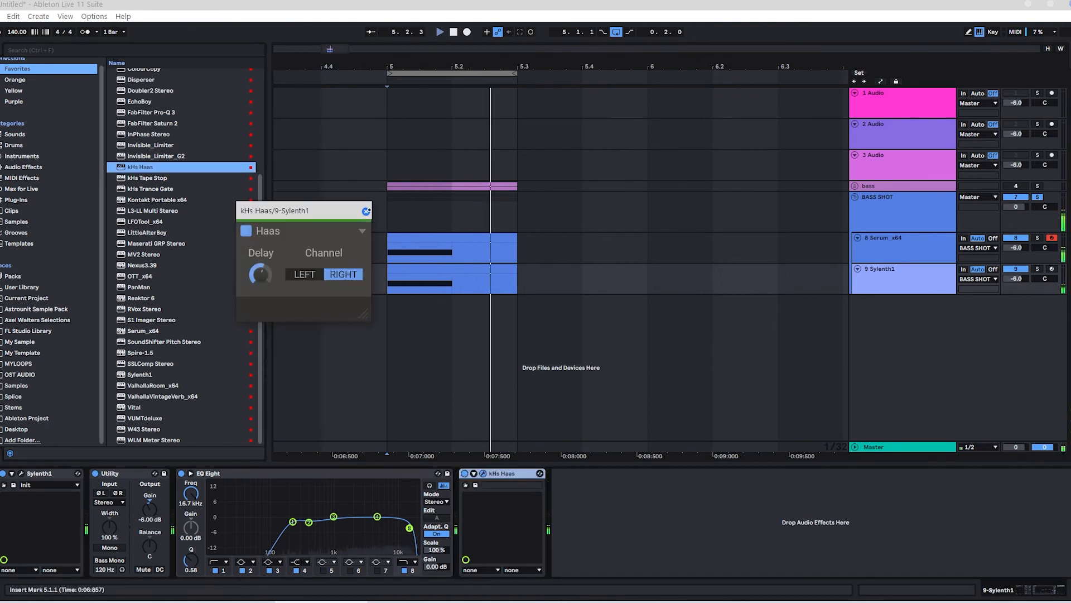
pyautogui.click(366, 211)
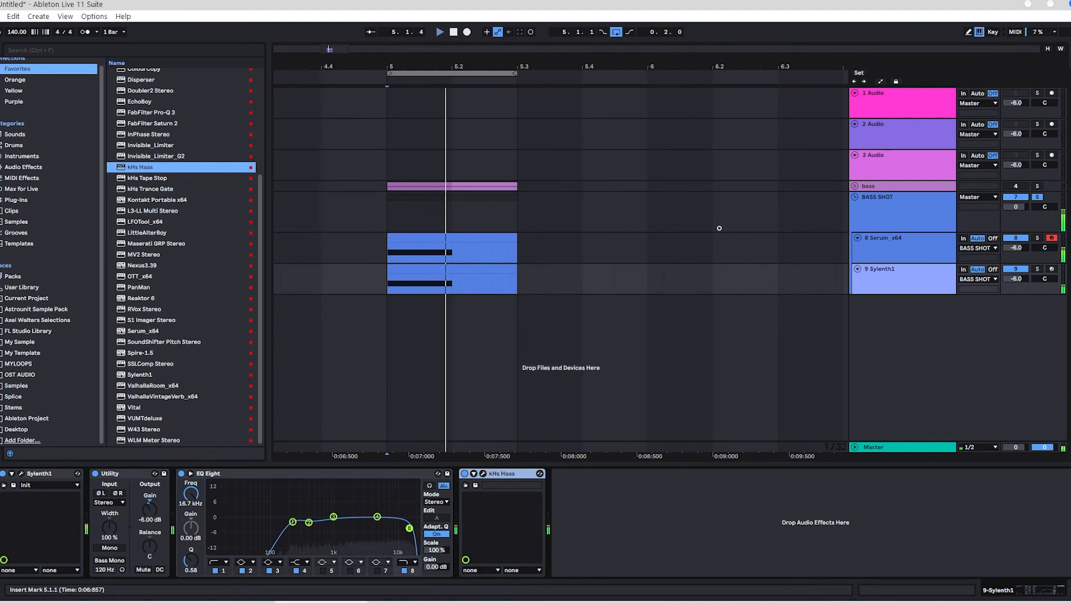
# Step: Add LFOTool at the start of the BASS SHOT group's effect chain and raise its curve's peak point to maximum during playback
pyautogui.click(897, 211)
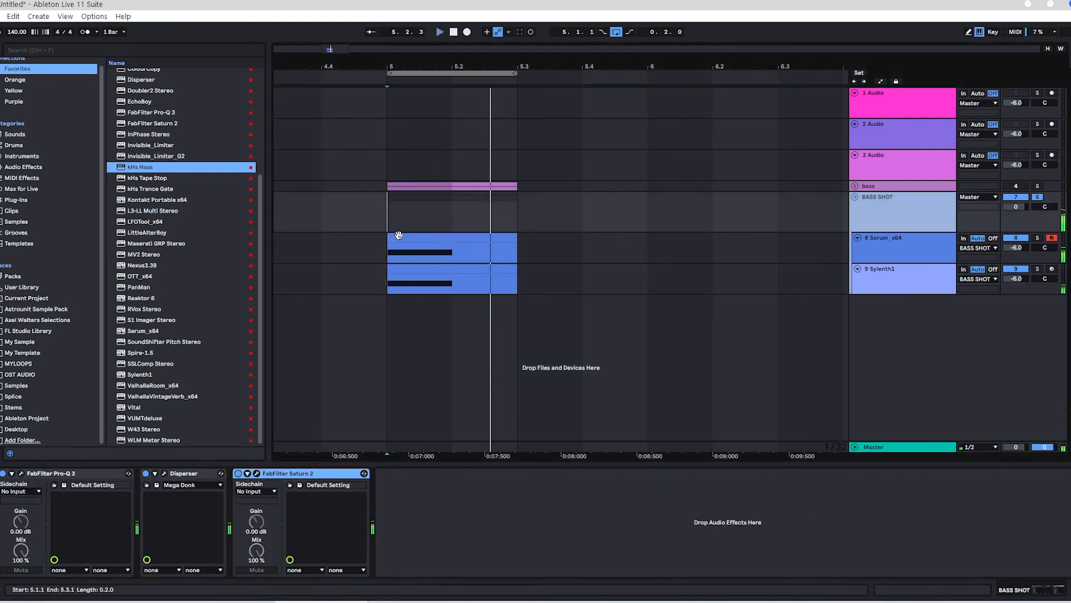
pyautogui.scroll(3, 165, 223)
pyautogui.scroll(-3, 165, 223)
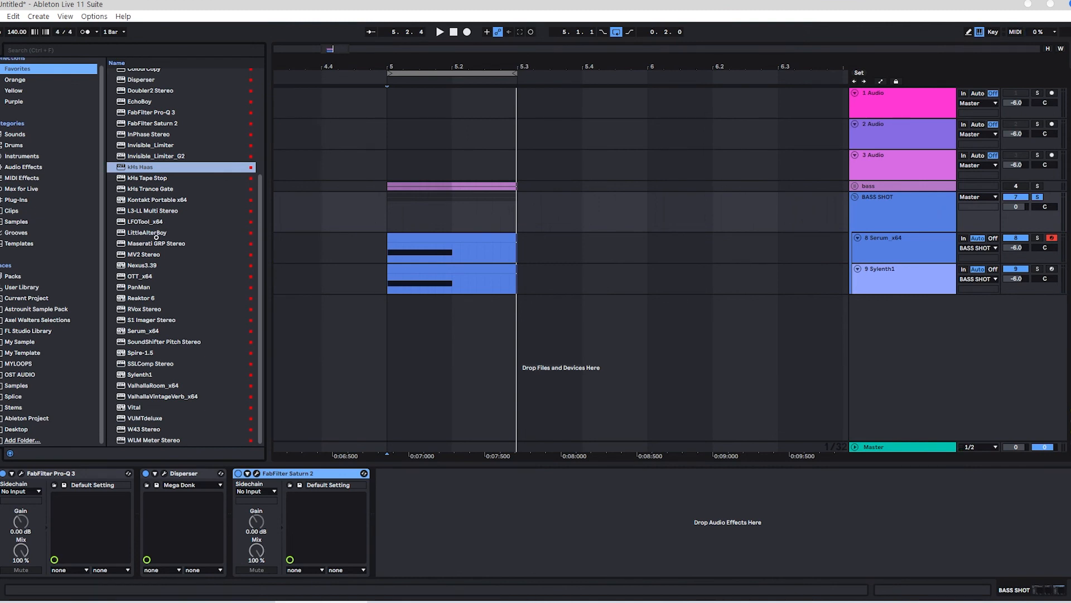
pyautogui.moveTo(167, 223); pyautogui.dragTo(33, 510)
pyautogui.press('space')
pyautogui.moveTo(435, 275); pyautogui.dragTo(437, 245)
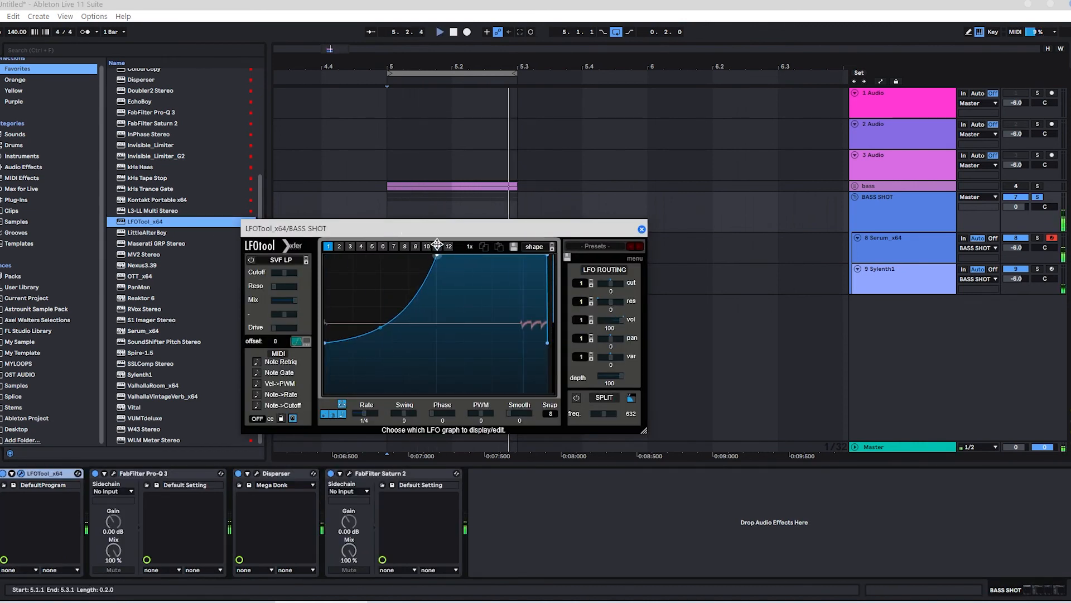
pyautogui.click(642, 228)
pyautogui.moveTo(410, 66); pyautogui.dragTo(386, 42)
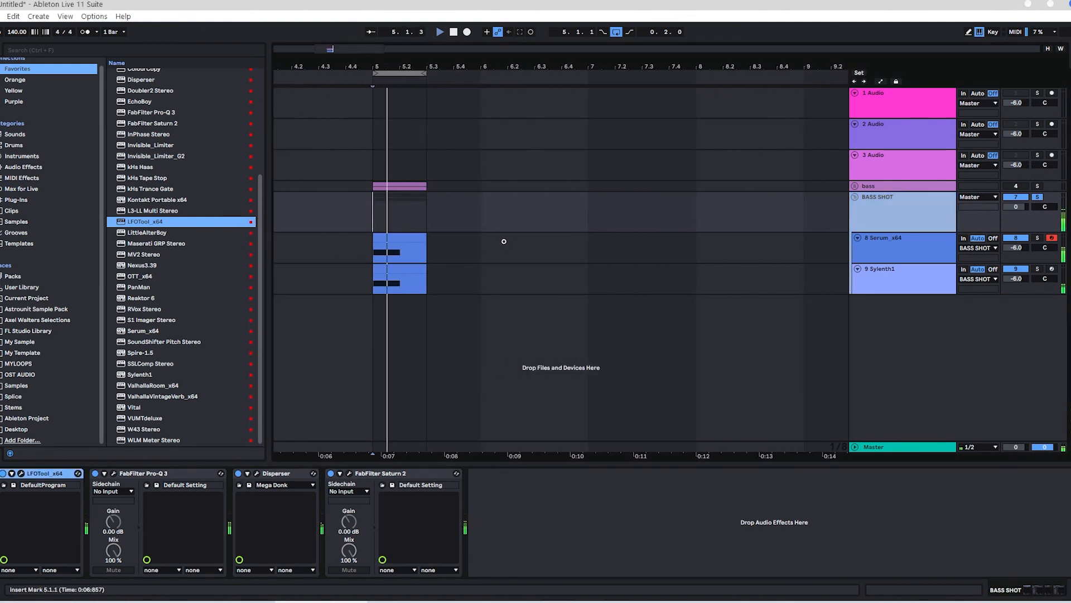